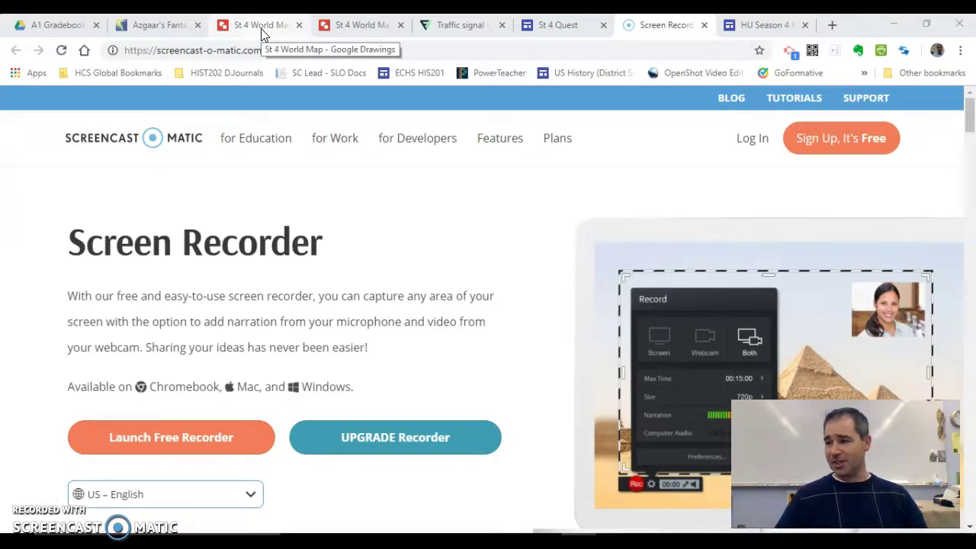
Step: Look at the St 4 World Map drawing, switch to Azgaar's Fantasy Map Generator, and open its options pane
click(261, 33)
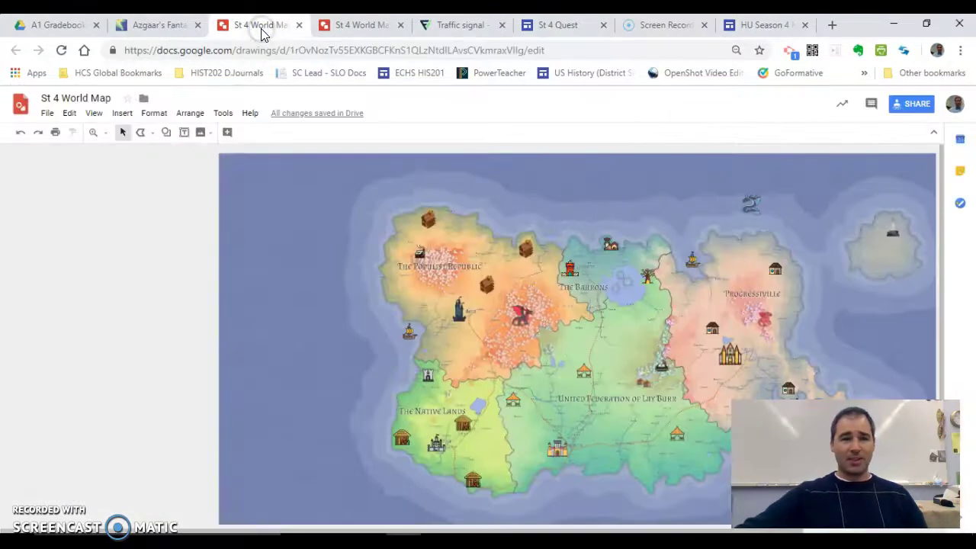
click(179, 27)
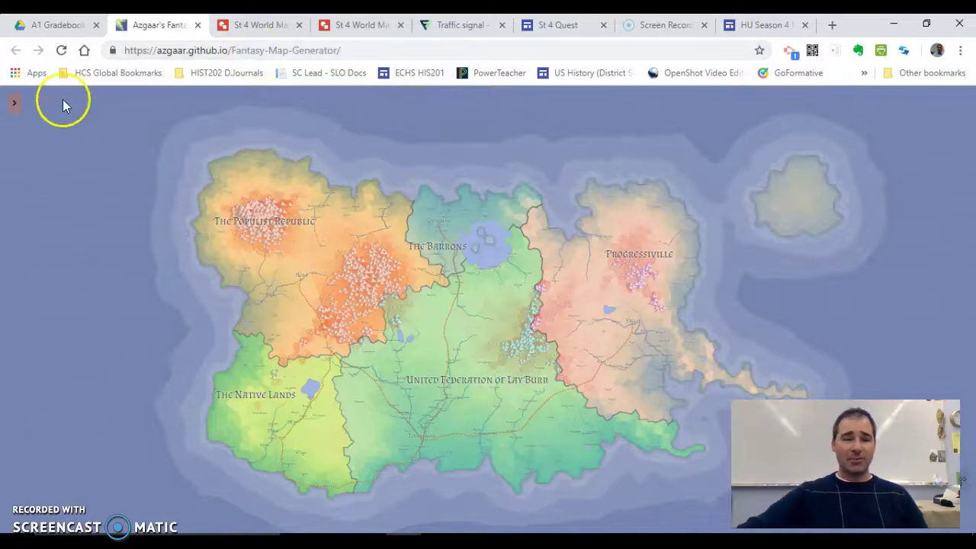
click(19, 112)
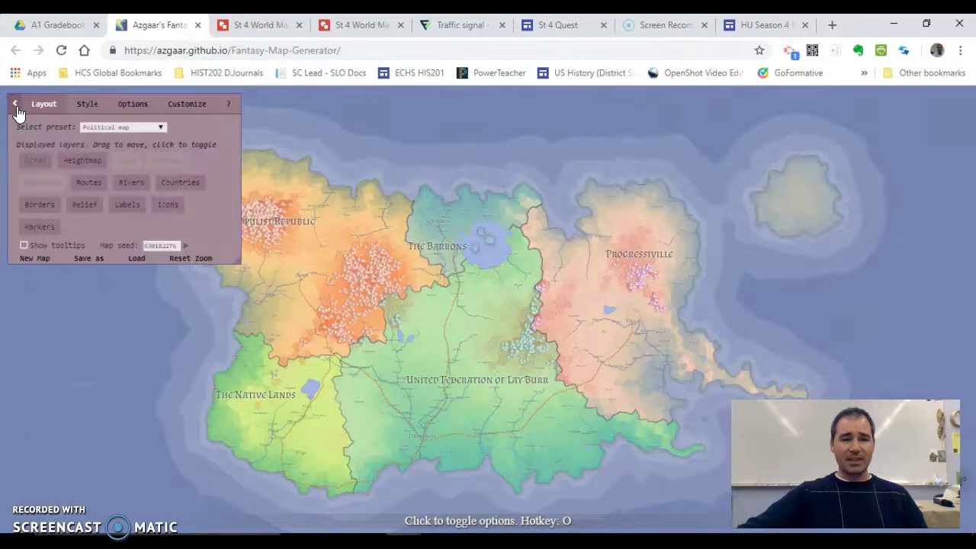
Step: Toggle the Heightmap layer off and on, and show the Grid layer to inspect the cells near The Barrons
click(85, 164)
click(85, 163)
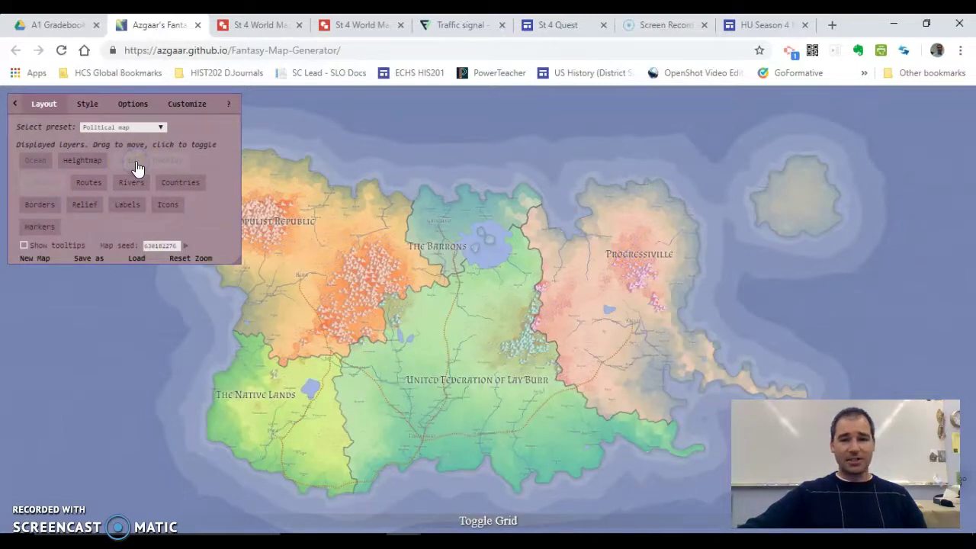
scroll(350, 258, up, 1)
scroll(370, 317, up, 2)
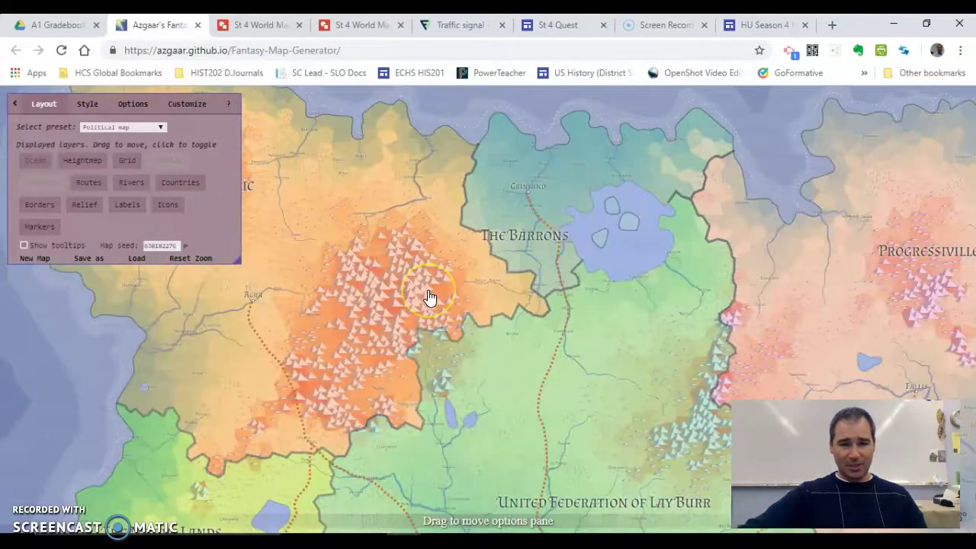
scroll(388, 282, up, 1)
scroll(606, 290, up, 2)
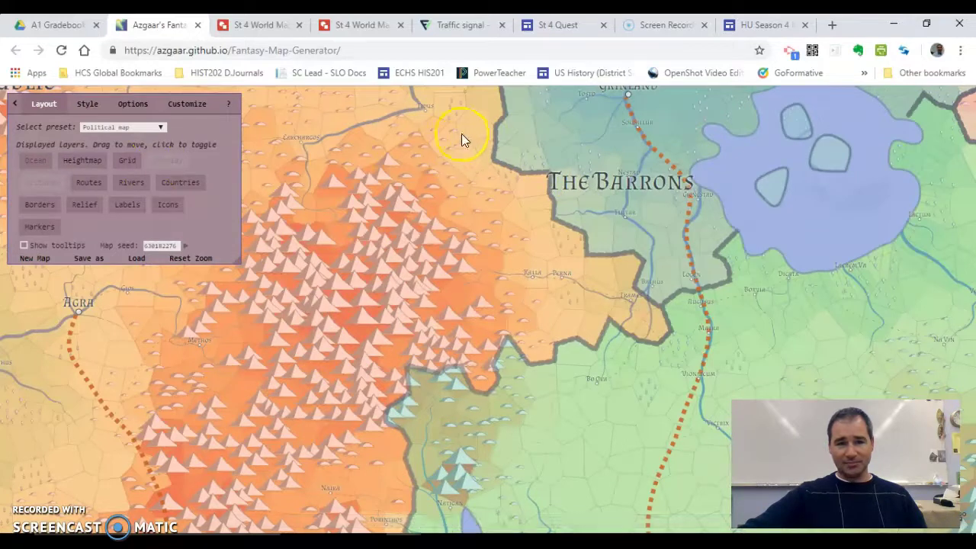
Step: Hide the Grid layer and show the hexagonal Overlay layer across the whole map
click(128, 161)
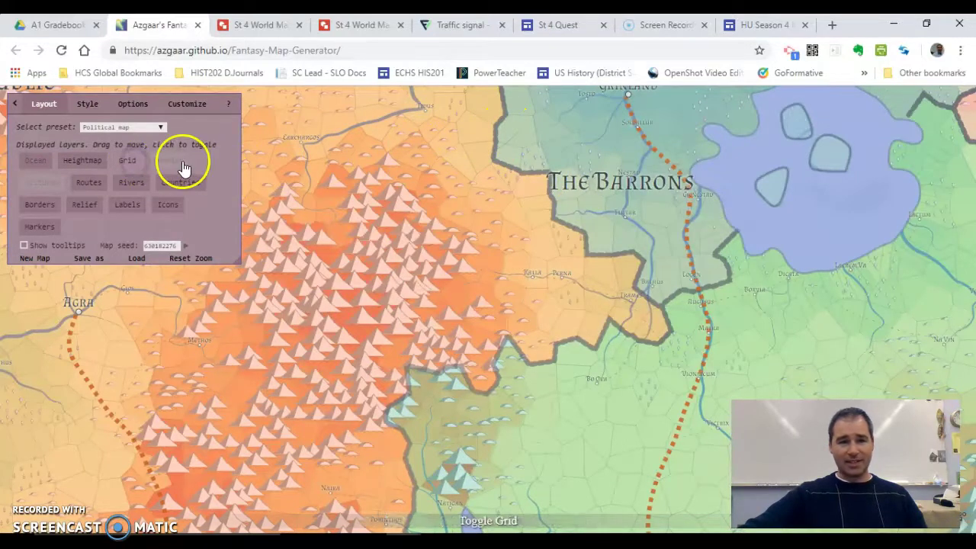
click(181, 161)
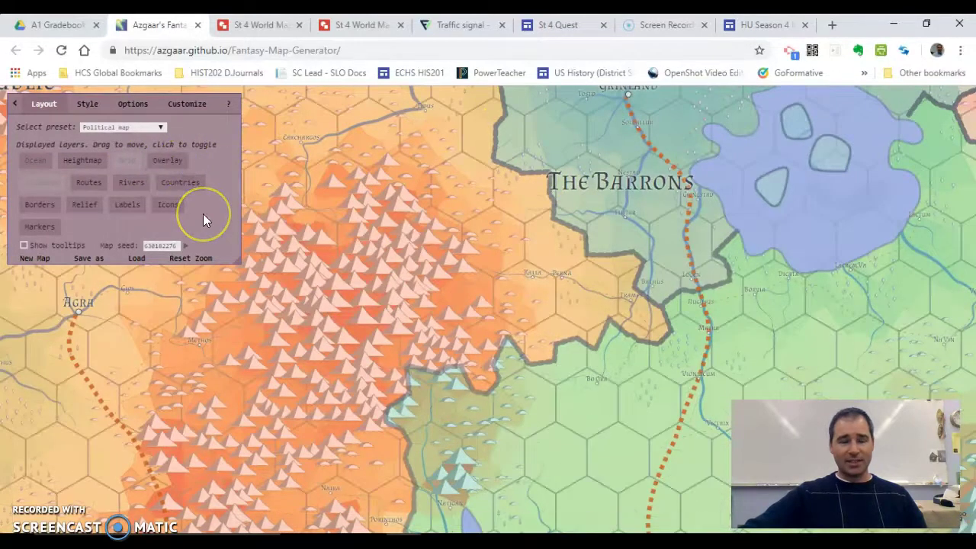
scroll(519, 220, down, 1)
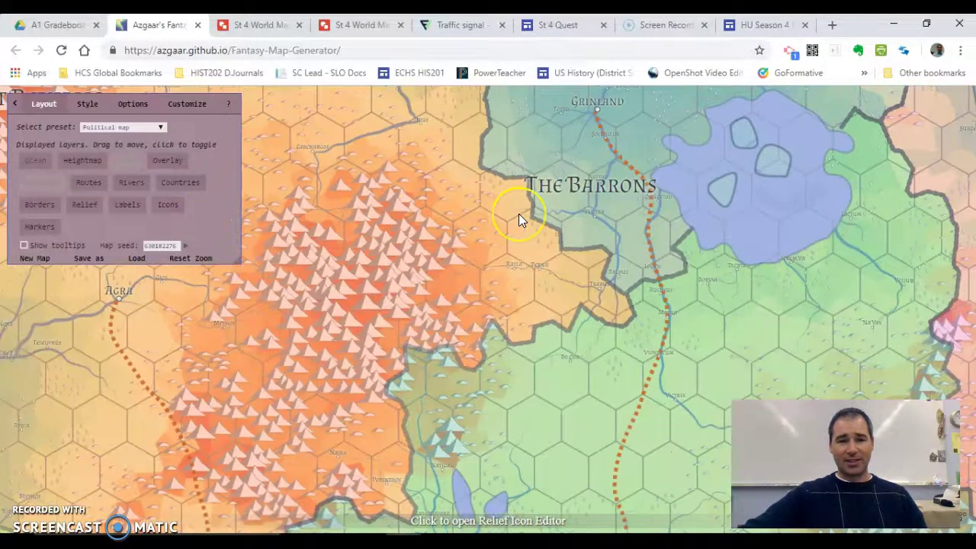
scroll(518, 219, down, 3)
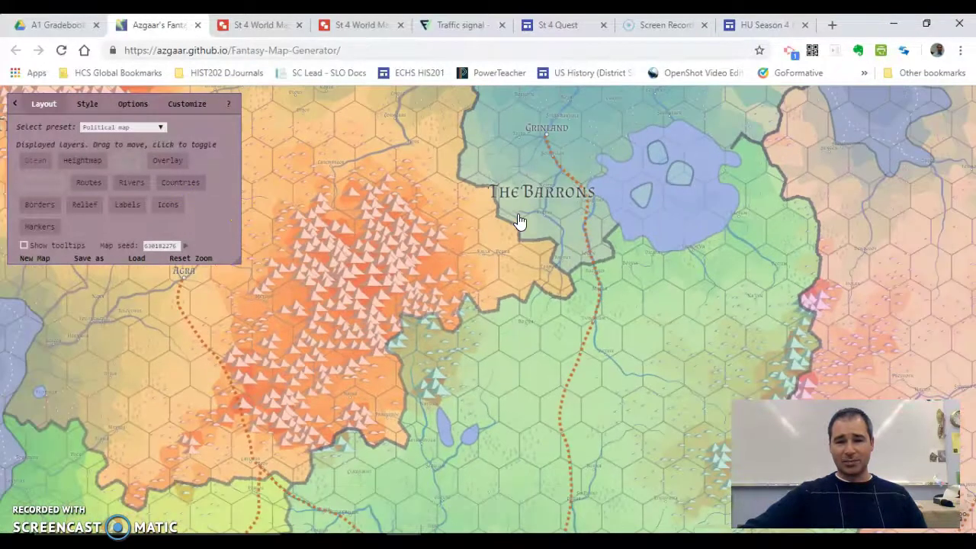
scroll(519, 220, down, 3)
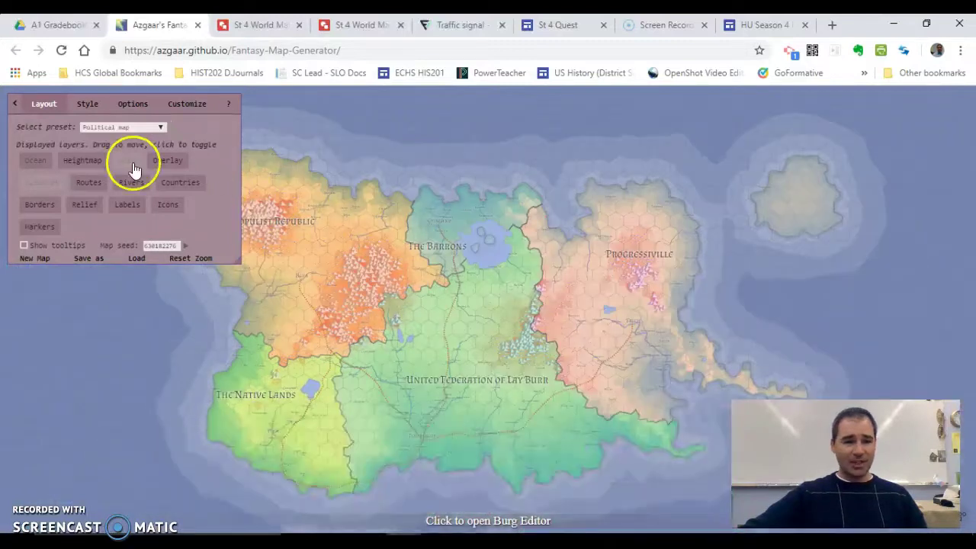
click(134, 168)
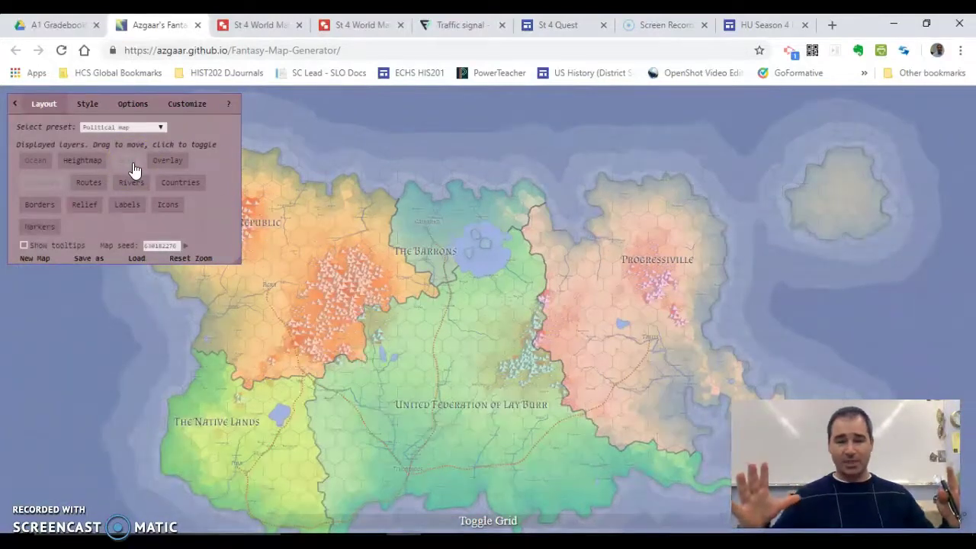
click(120, 164)
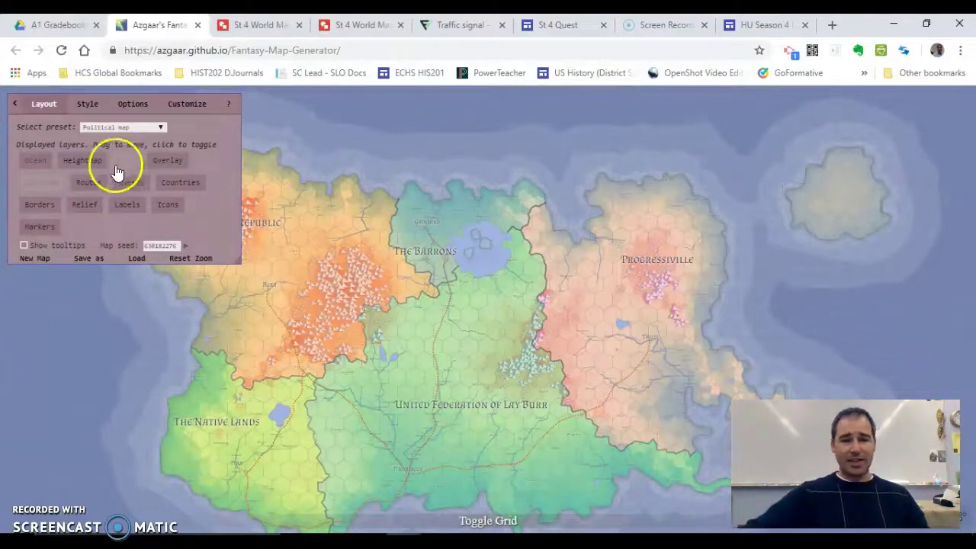
Step: Review the list of map elements that can be styled, and show the map generation options
click(98, 107)
click(164, 128)
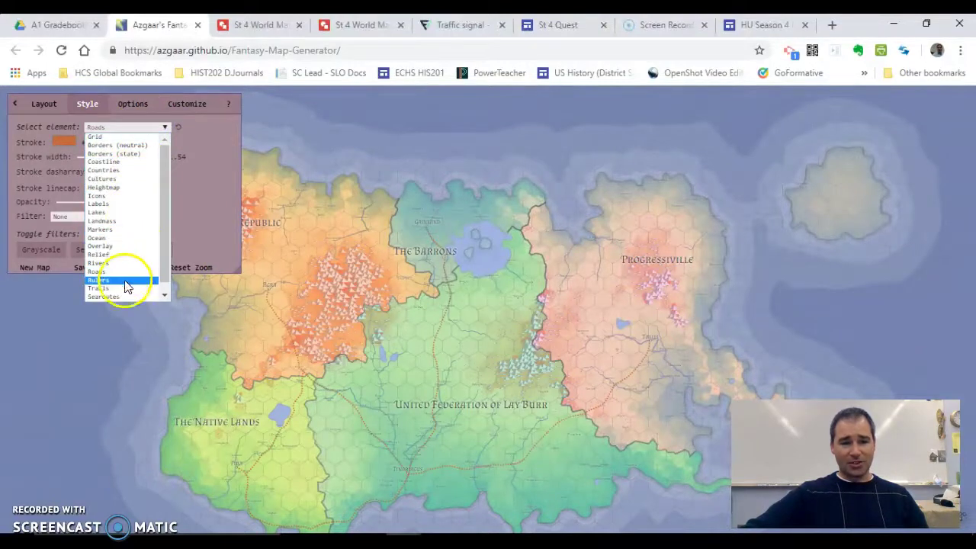
click(131, 104)
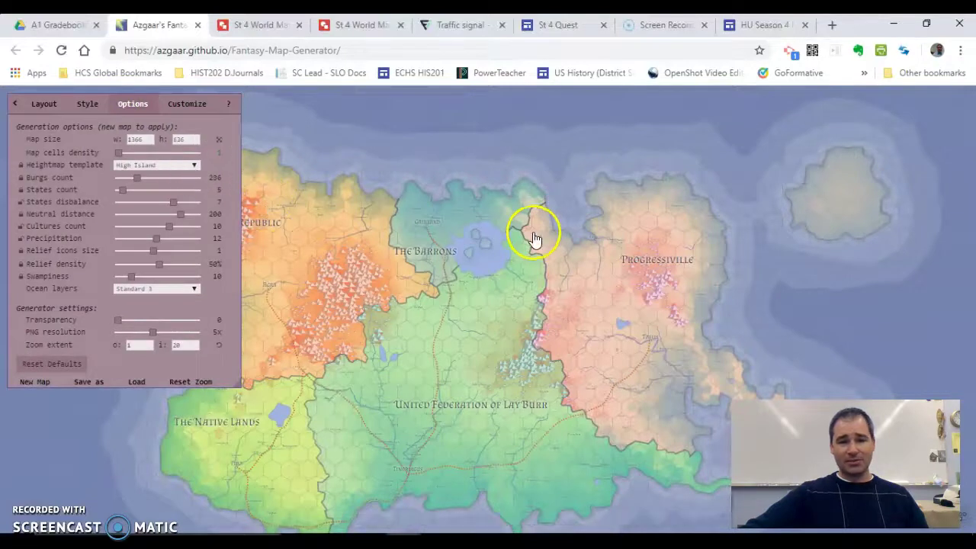
scroll(458, 229, down, 1)
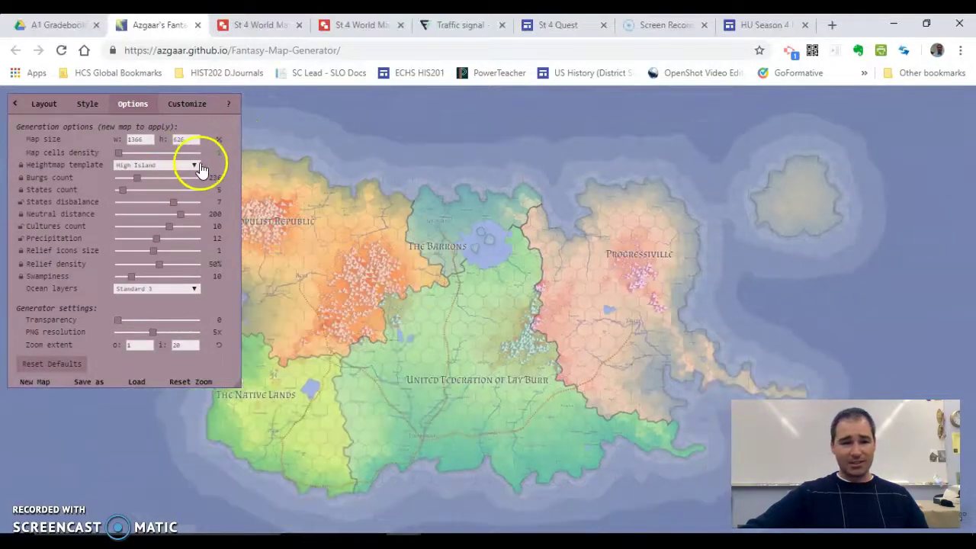
Step: Review the available heightmap templates and hide the map generator's options pane
click(194, 165)
click(181, 194)
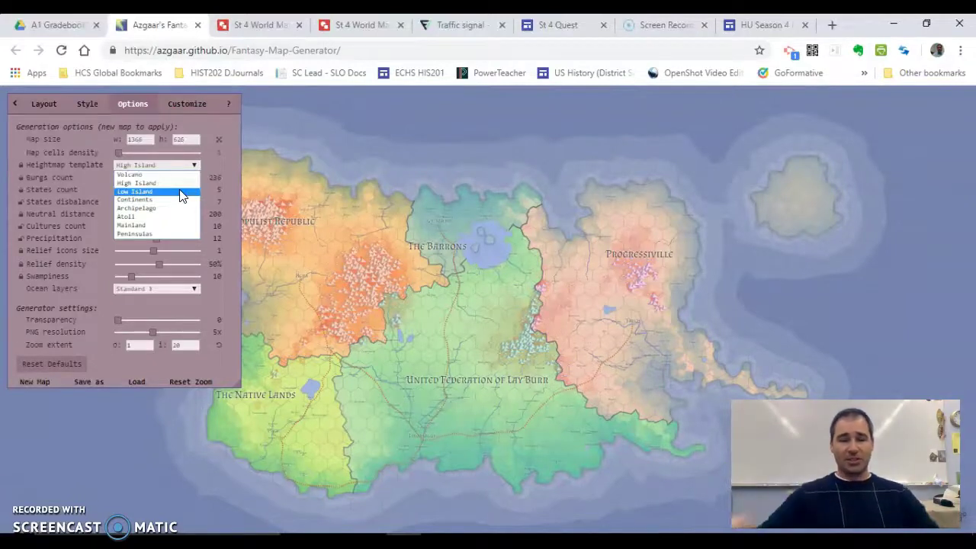
click(190, 174)
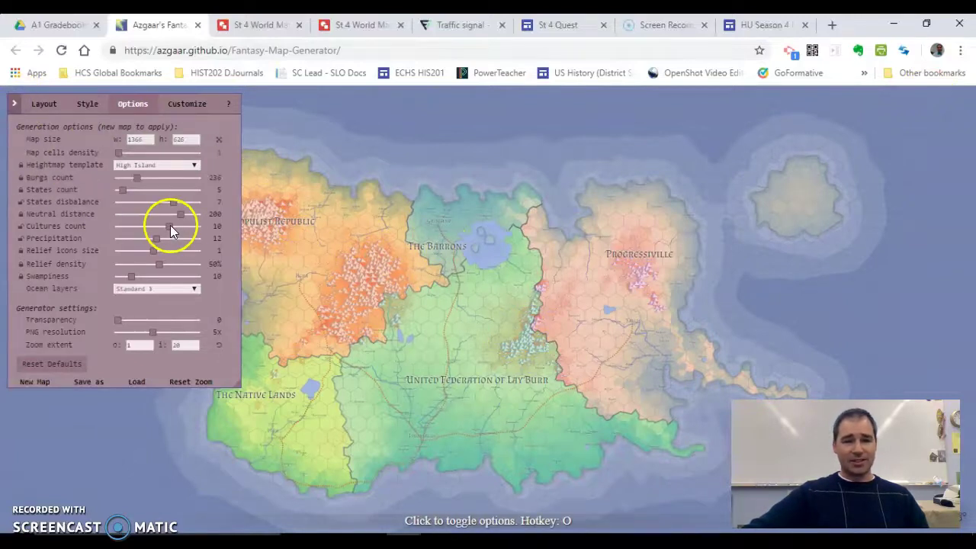
key(o)
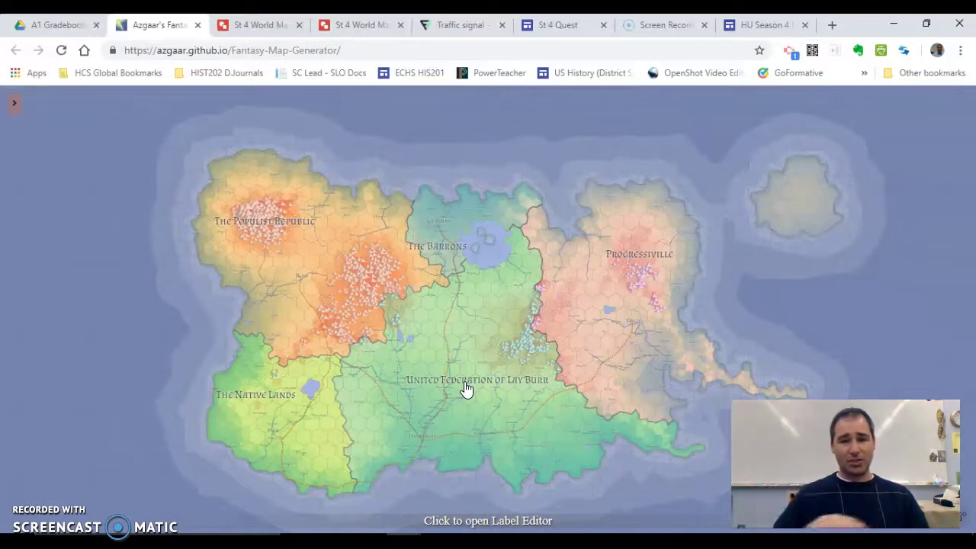
Step: Switch to the St 4 World Map drawing and examine the whole map with its added icons
click(270, 27)
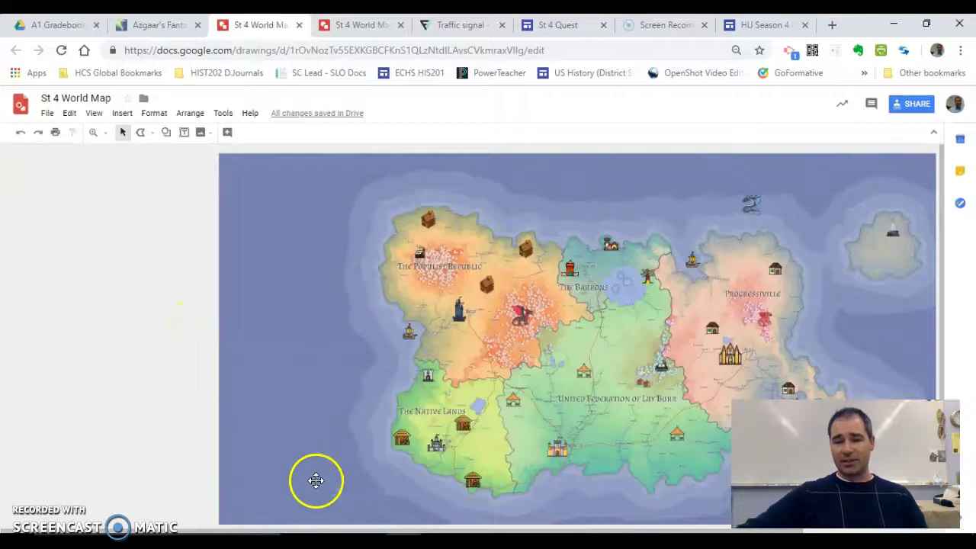
drag(265, 531, 424, 530)
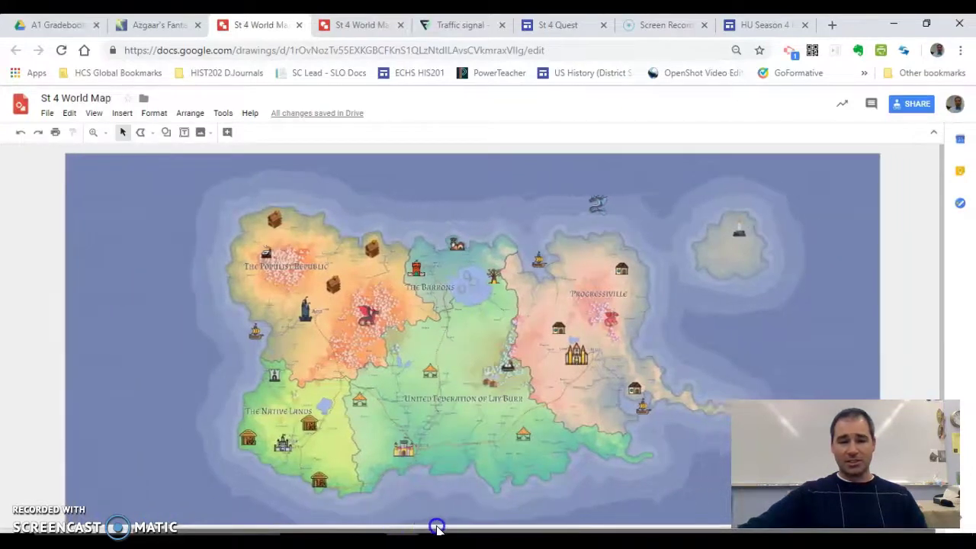
click(939, 276)
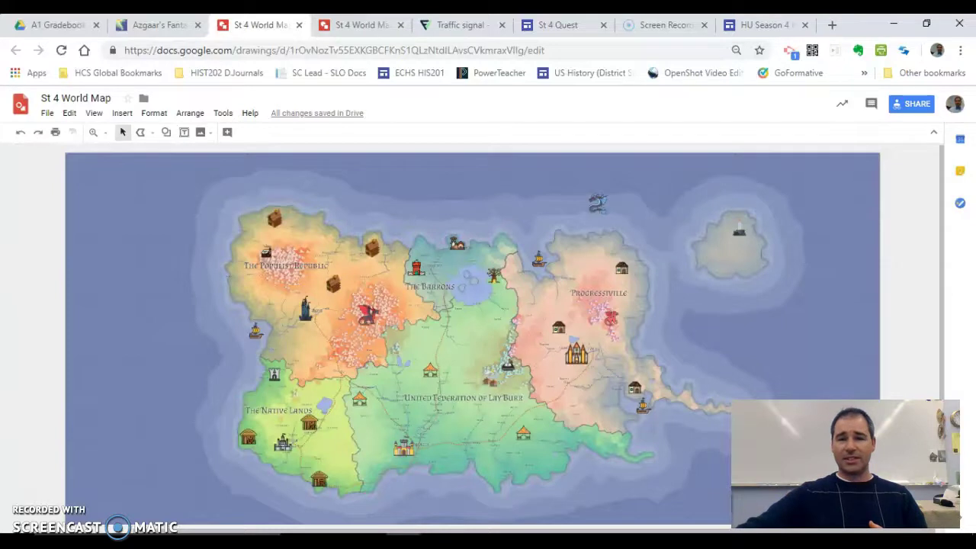
Step: Close the traffic signal icon on Flaticon to view the rhombus search results, and return to the world map drawing
click(457, 24)
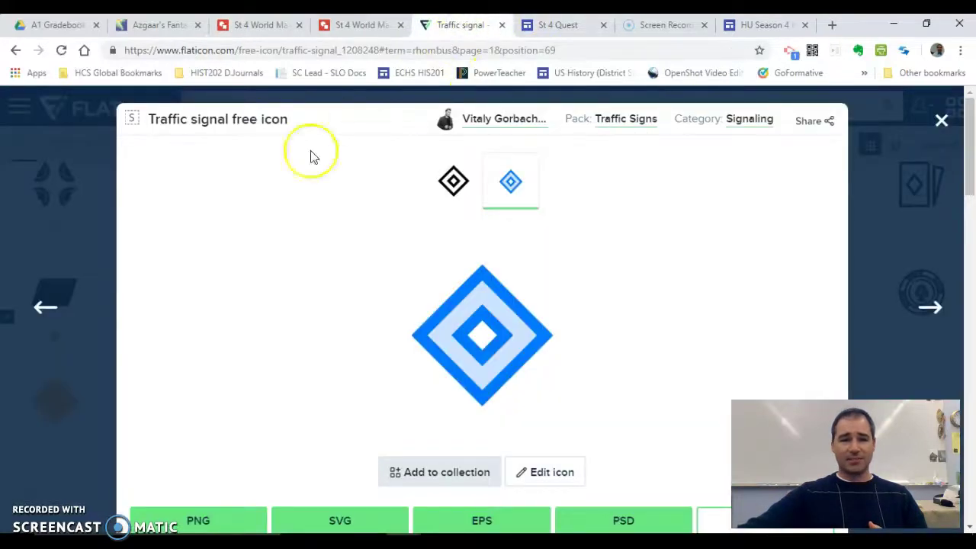
click(900, 249)
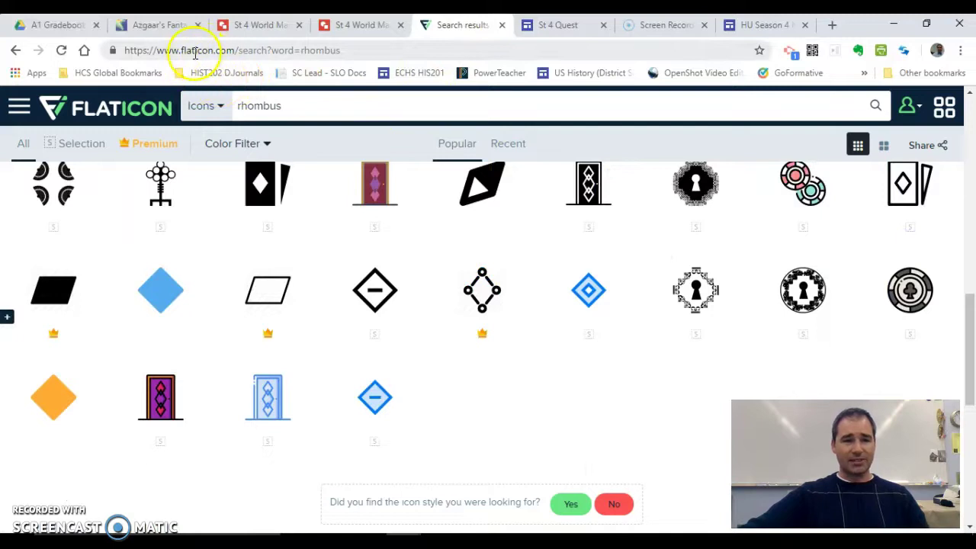
click(259, 24)
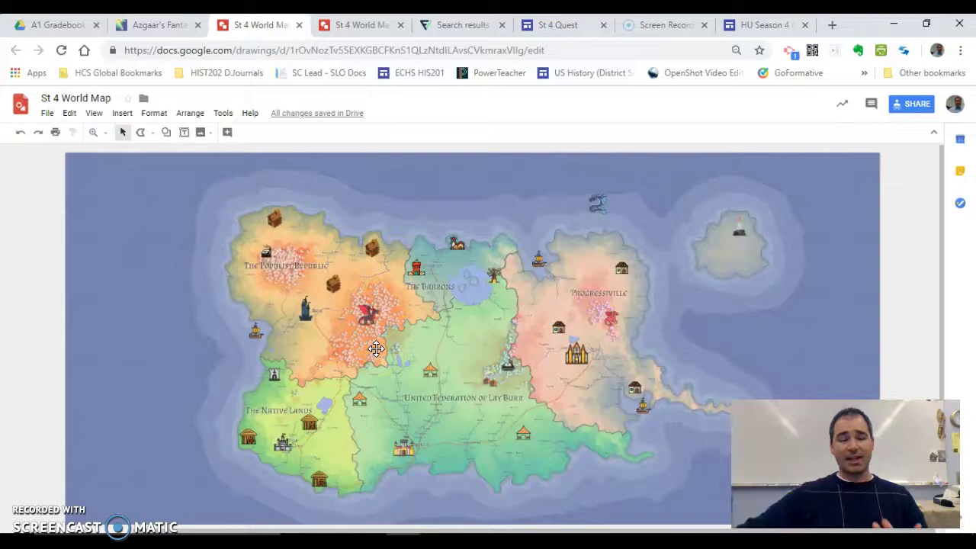
Step: View the world map at 100% zoom and examine its icons from United Federation of Lay Burr to The Populist Republic
click(103, 117)
click(114, 132)
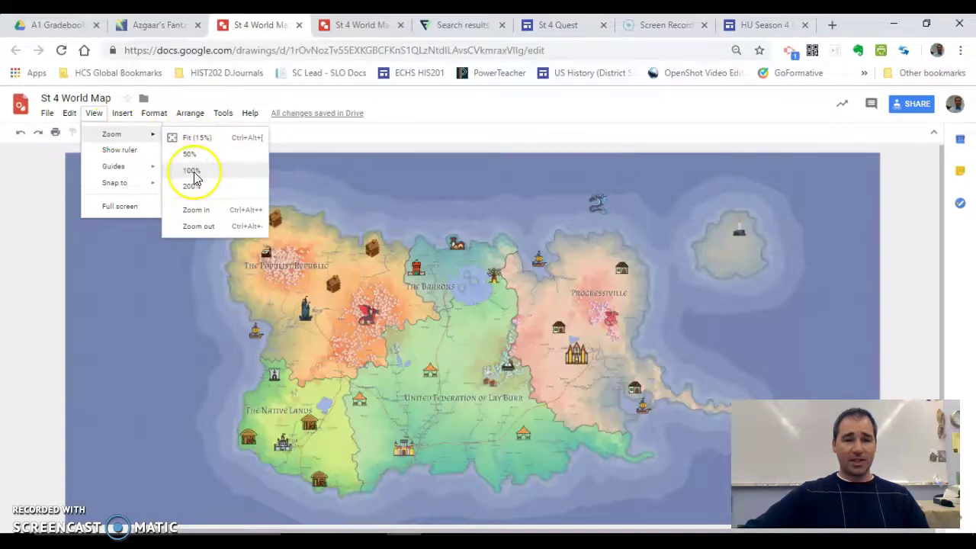
click(194, 173)
scroll(220, 246, down, 5)
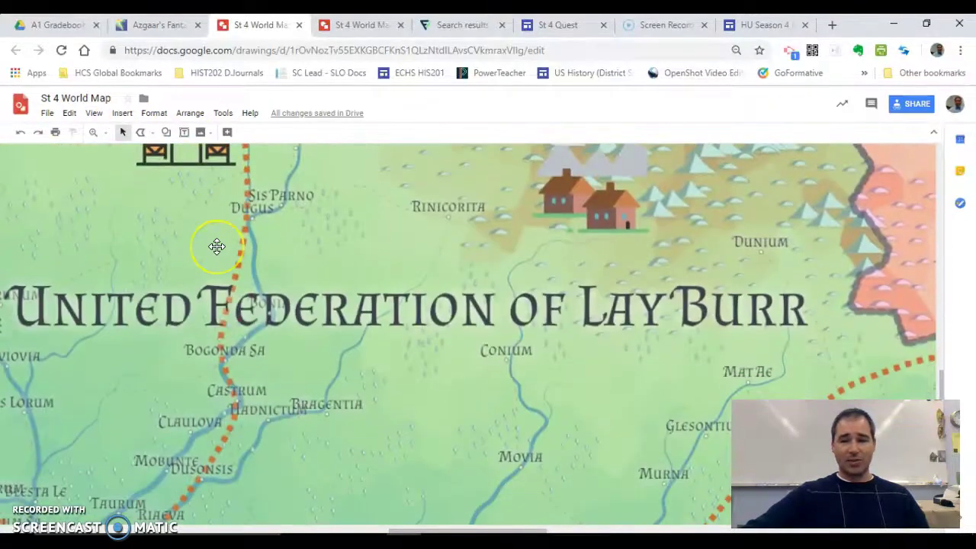
scroll(217, 246, up, 15)
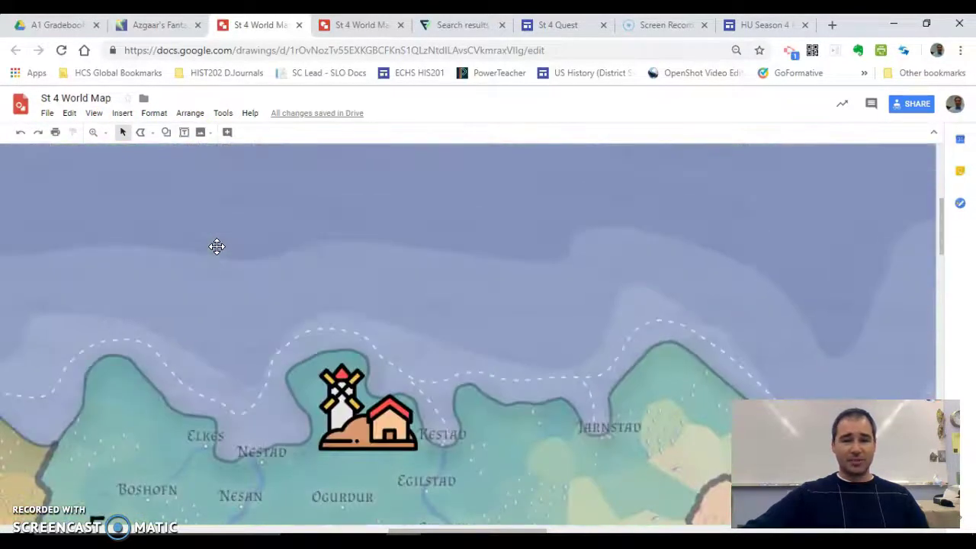
scroll(216, 247, down, 3)
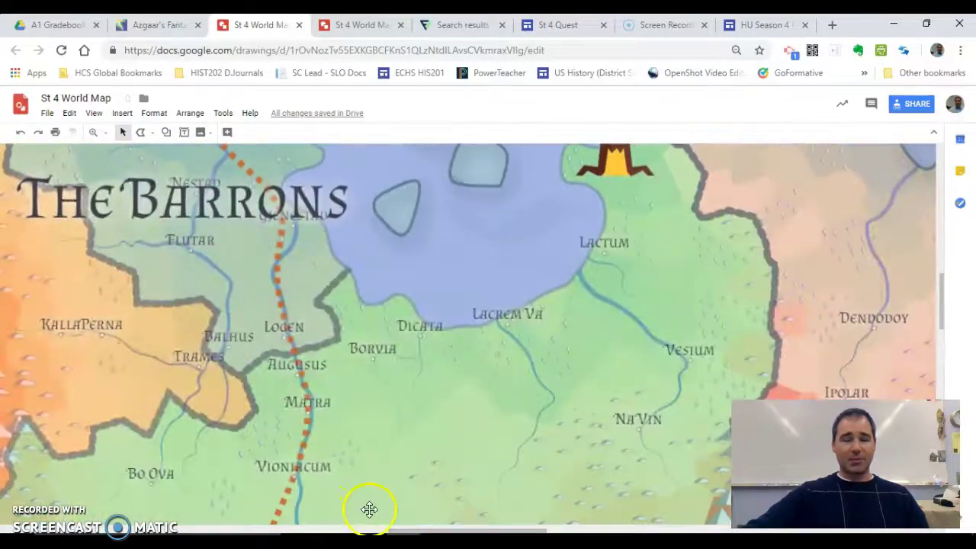
drag(464, 529, 328, 530)
scroll(320, 399, down, 3)
scroll(320, 398, up, 3)
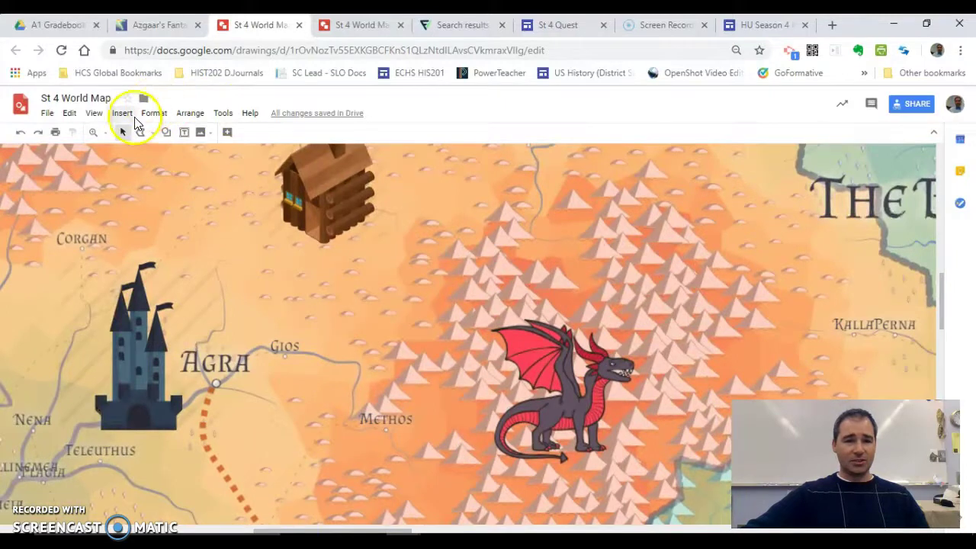
Step: Review the available image insertion sources and set the drawing's zoom back to Fit
click(123, 113)
mouse_move(137, 134)
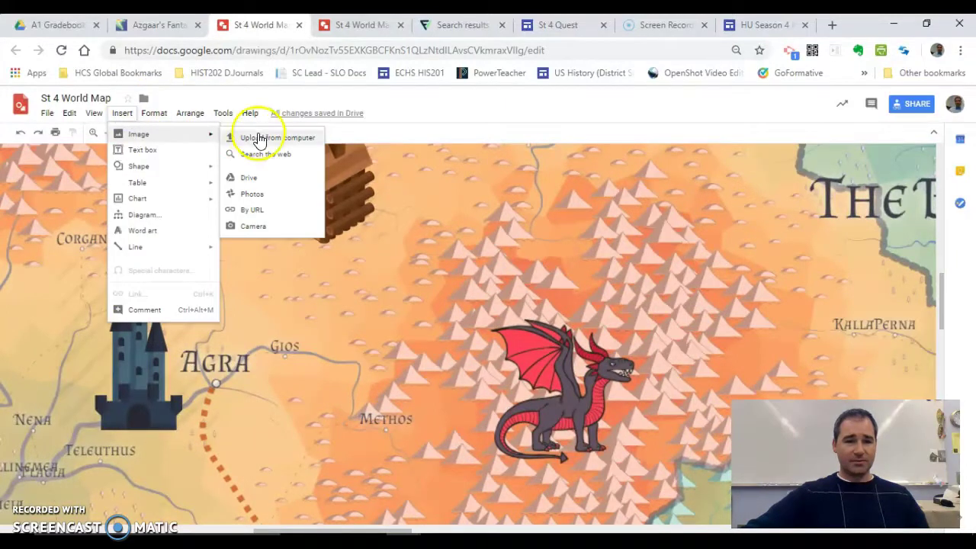
mouse_move(95, 115)
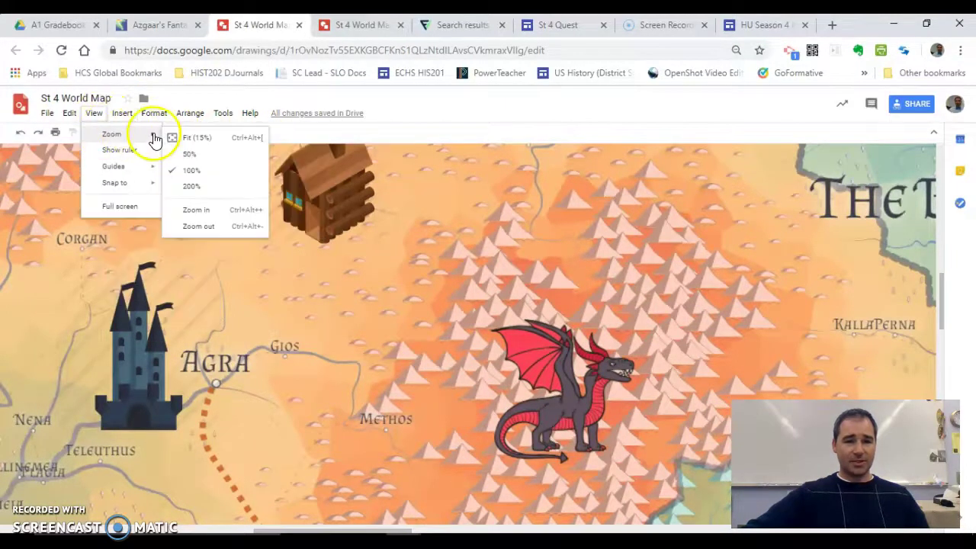
click(197, 137)
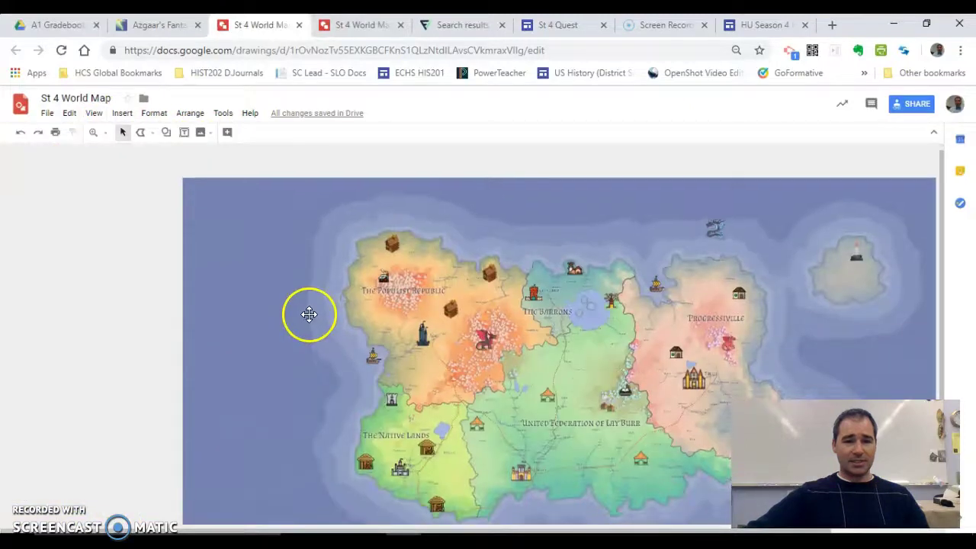
Step: Show the link attached to The Populist Republic's region and switch to that region's own map drawing
click(453, 241)
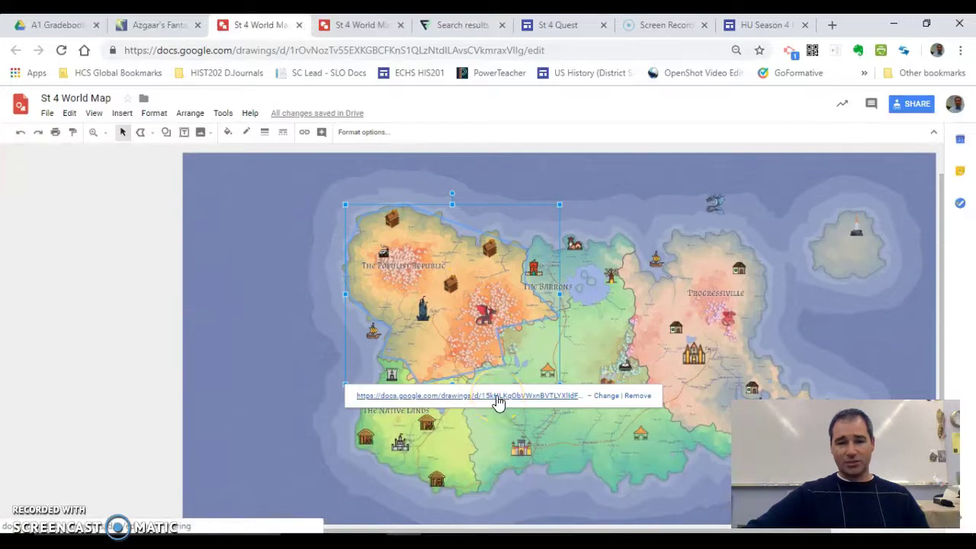
click(353, 27)
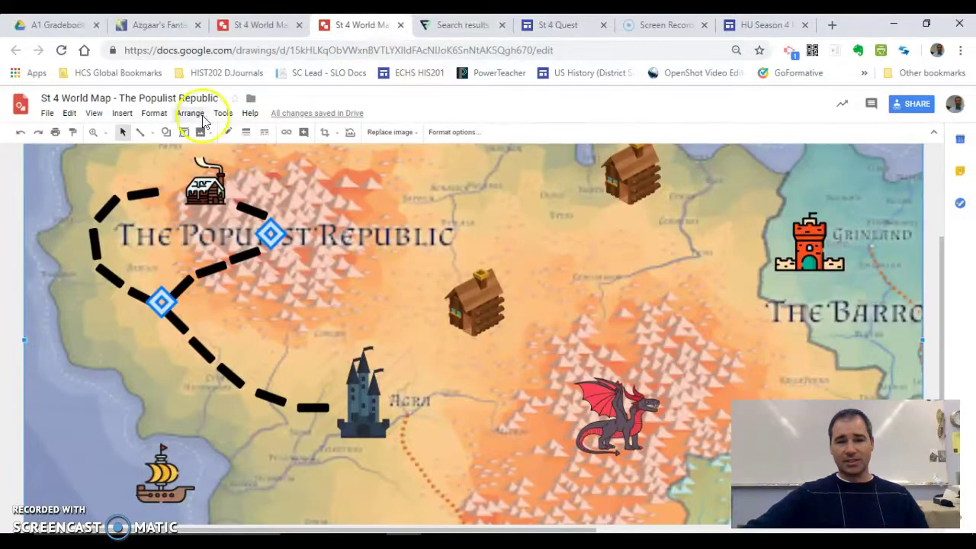
Step: Set the Populist Republic drawing's zoom to Fit
click(123, 113)
click(97, 115)
mouse_move(122, 135)
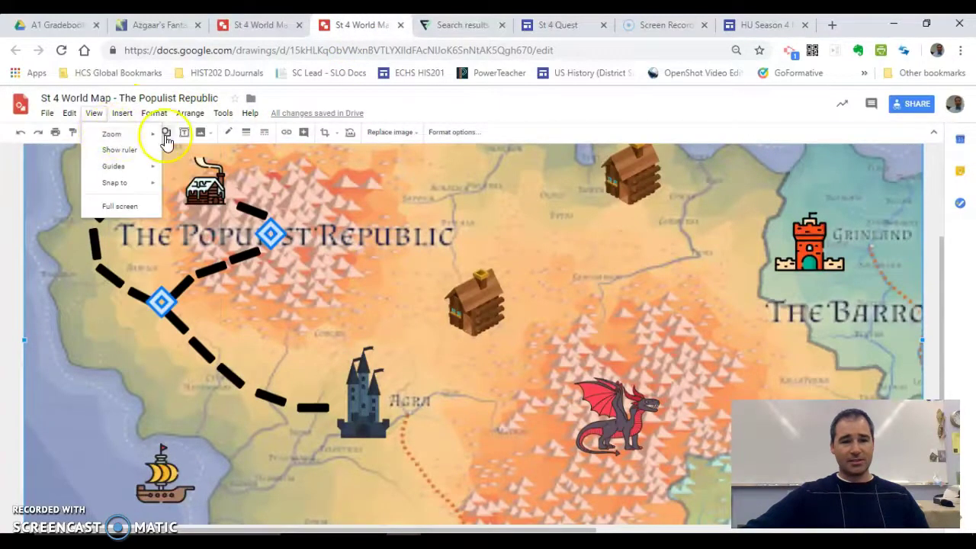
click(199, 140)
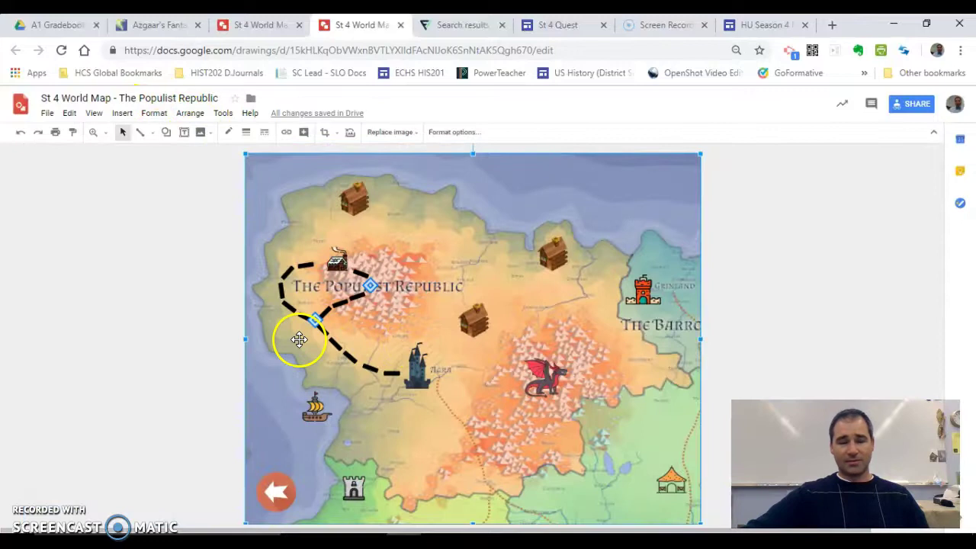
Step: Examine the dashed travel path from the castle at Agra through the two rhombus markers on the Populist Republic map
click(263, 307)
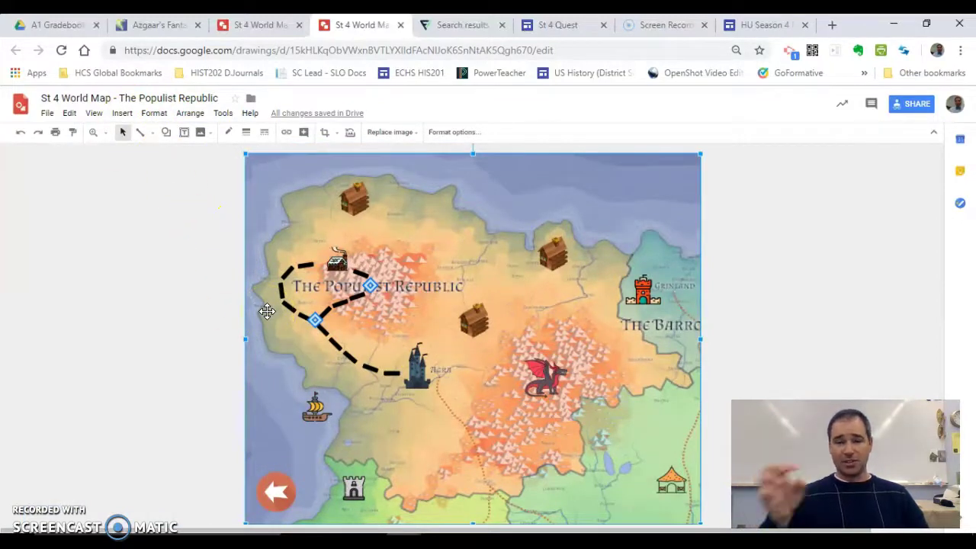
click(397, 398)
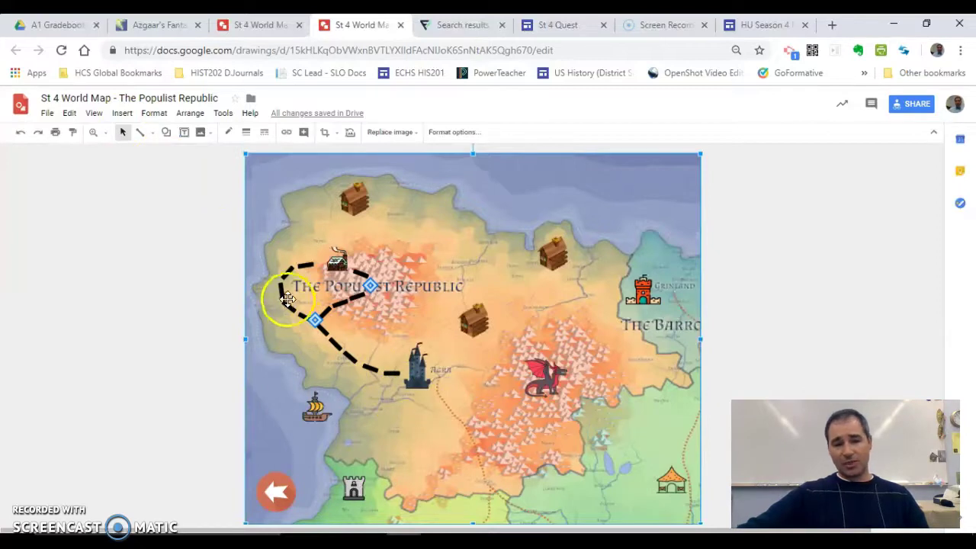
click(386, 370)
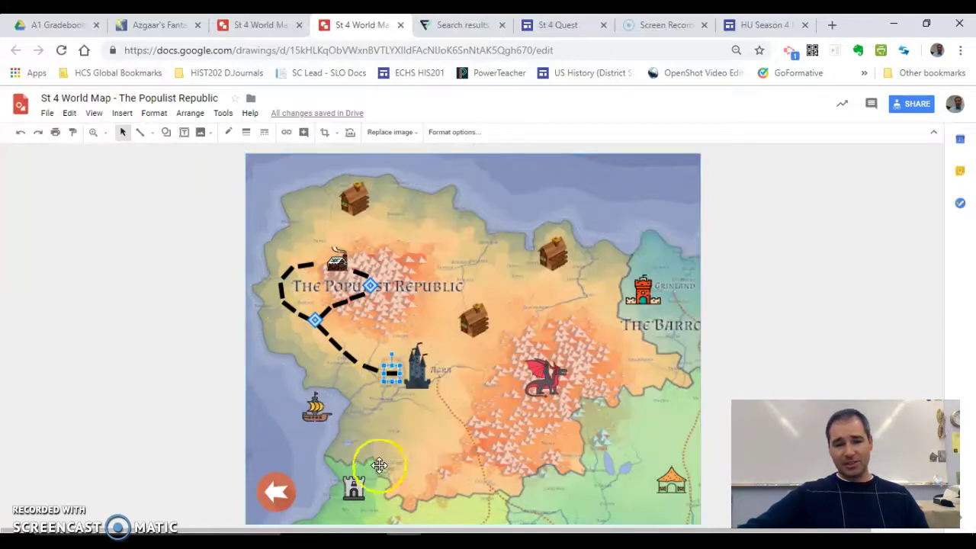
drag(364, 368, 349, 354)
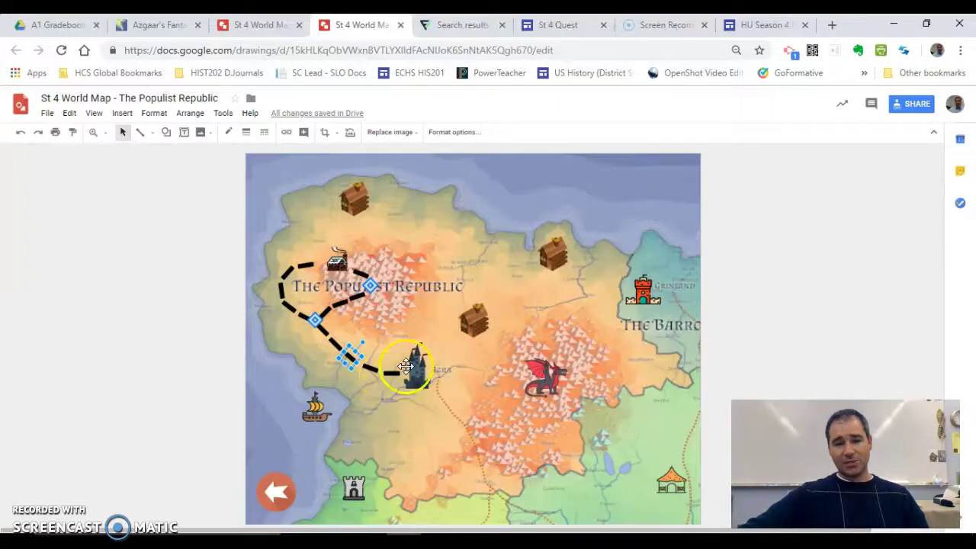
click(416, 385)
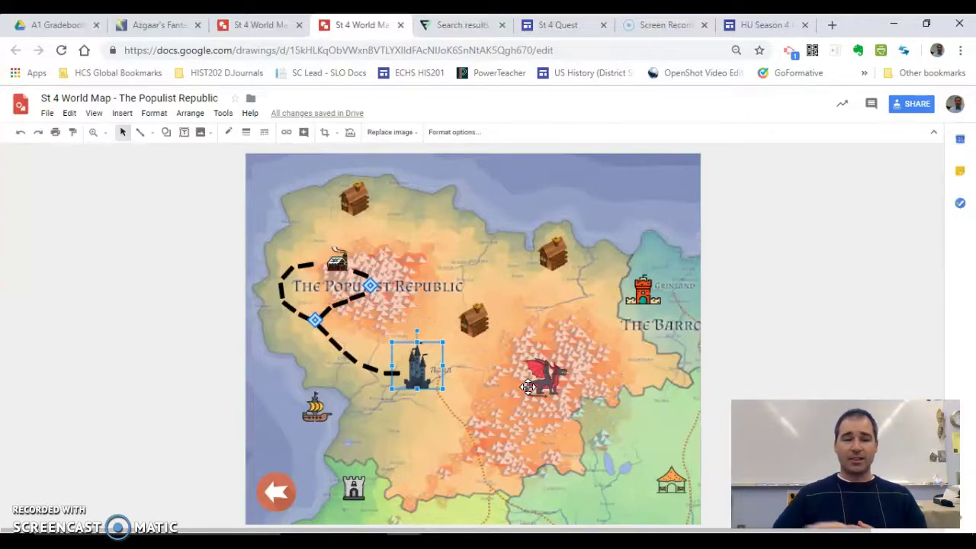
click(315, 319)
click(369, 288)
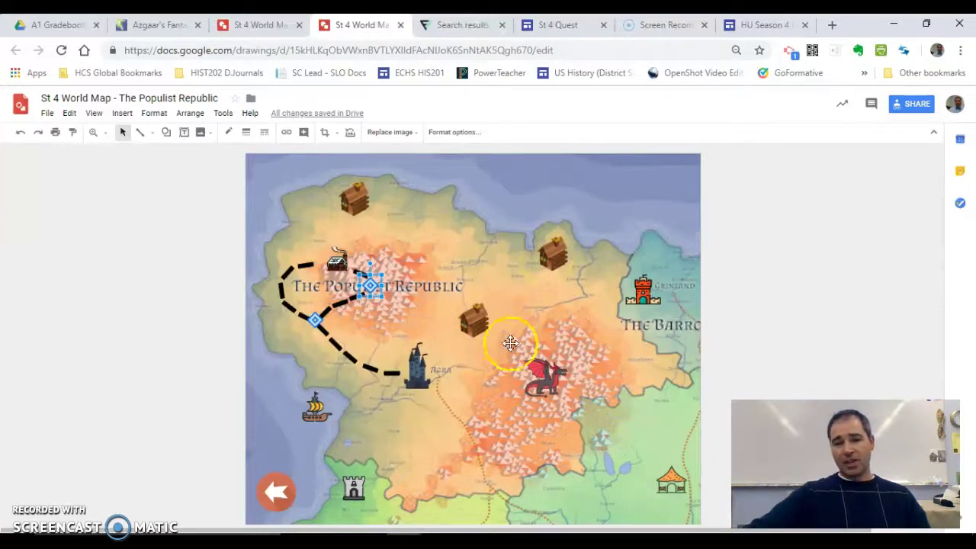
click(547, 380)
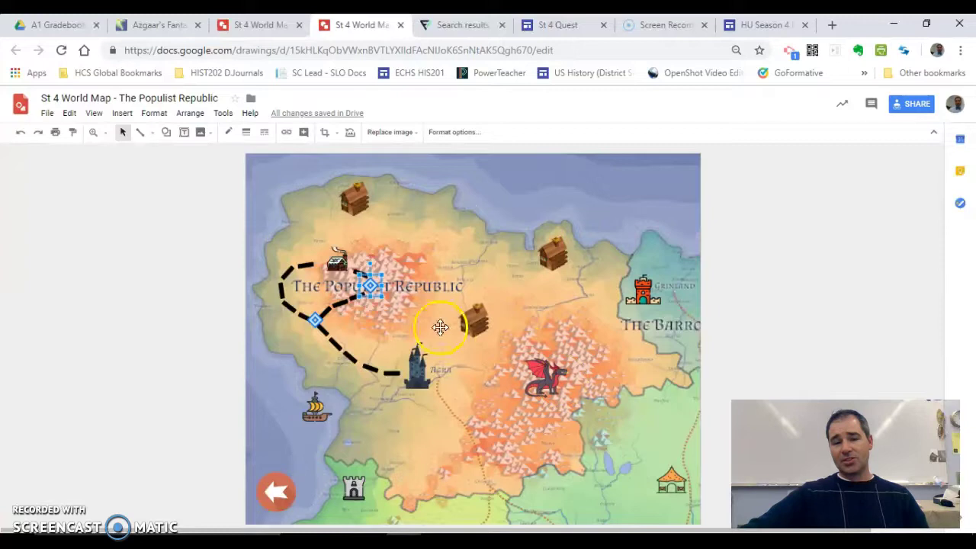
click(370, 288)
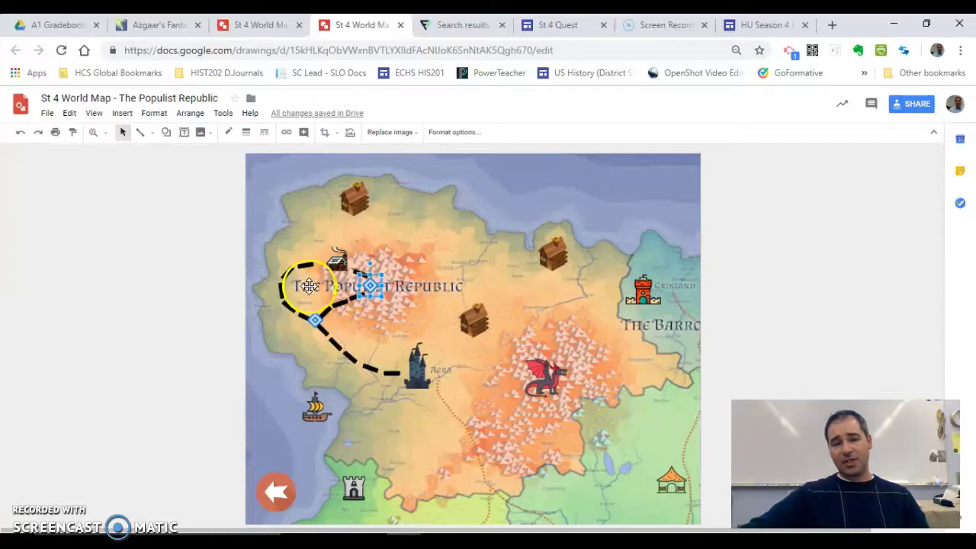
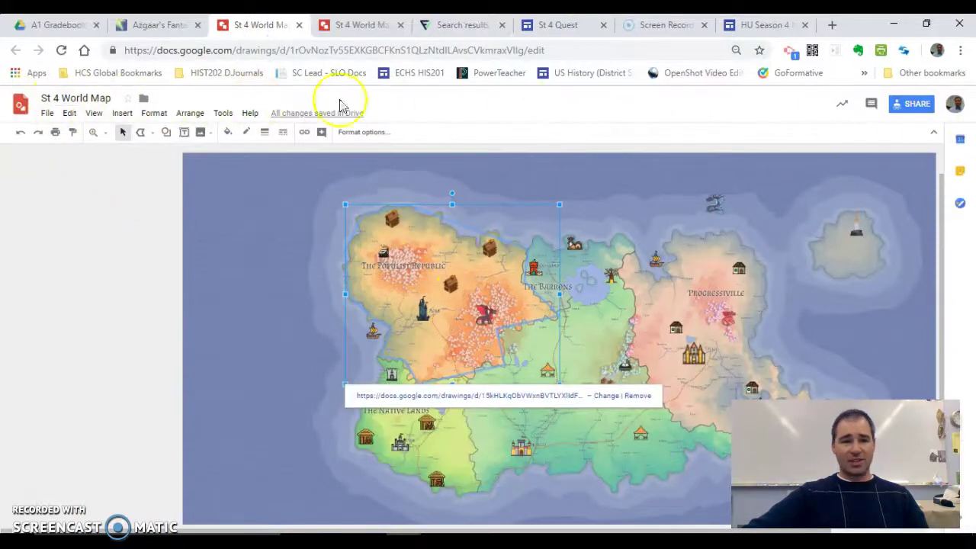
Step: Switch to the St 4 Quest site in Google Sites and open its Home page with the embedded world map
click(557, 26)
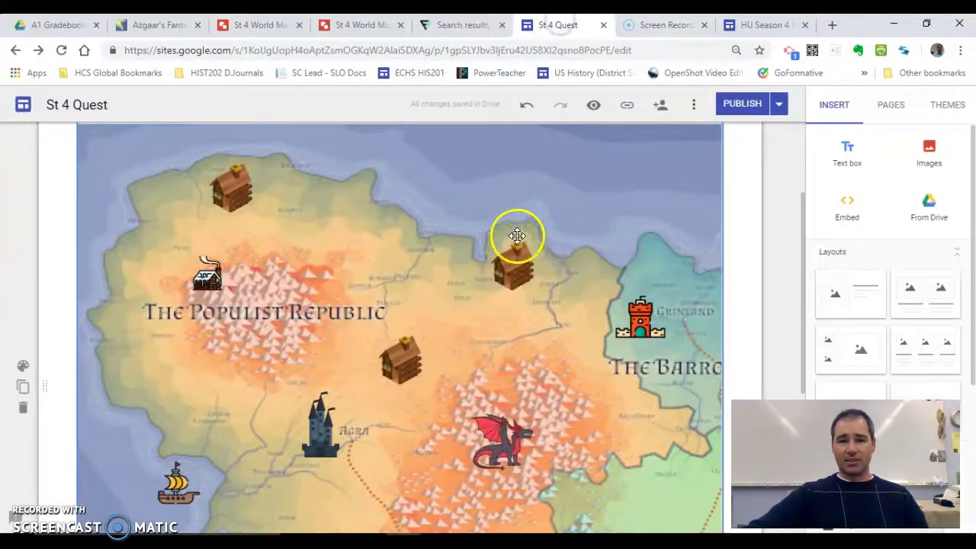
scroll(516, 224, down, 1)
click(885, 105)
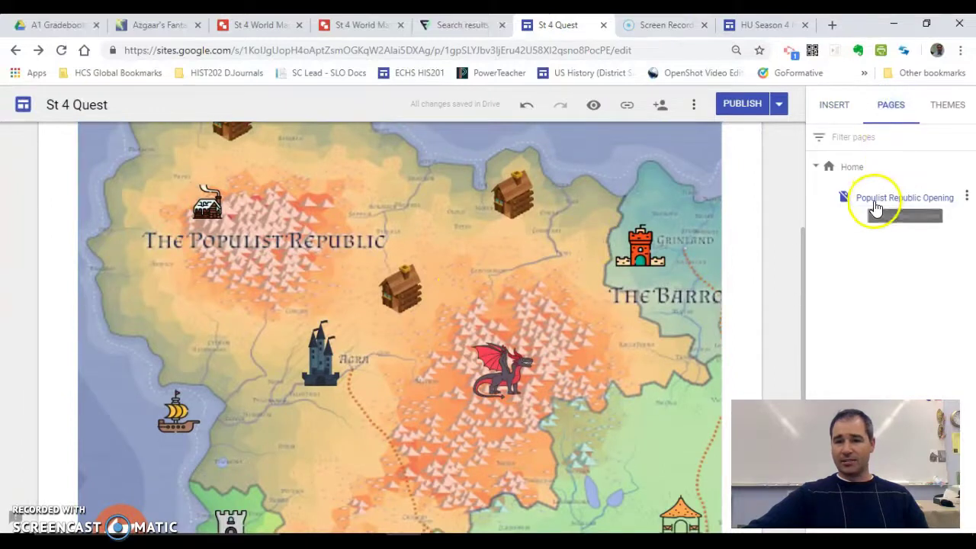
click(853, 167)
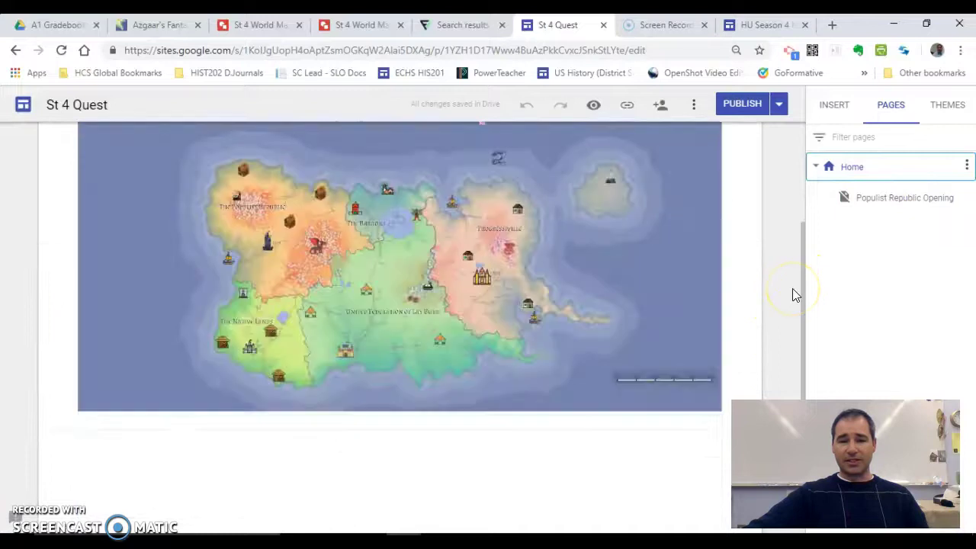
scroll(634, 289, up, 1)
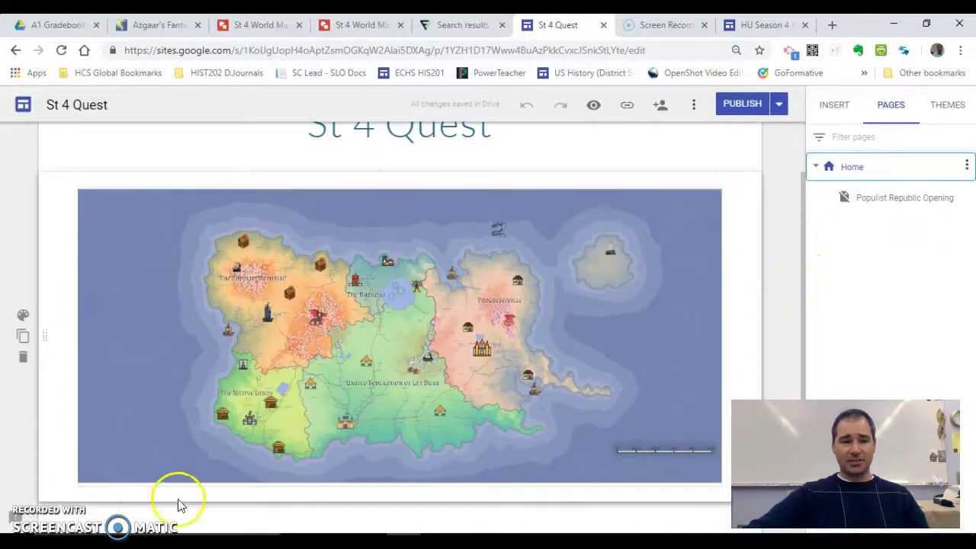
Step: Publish the St 4 Quest site and view the world map on the published home page
click(745, 110)
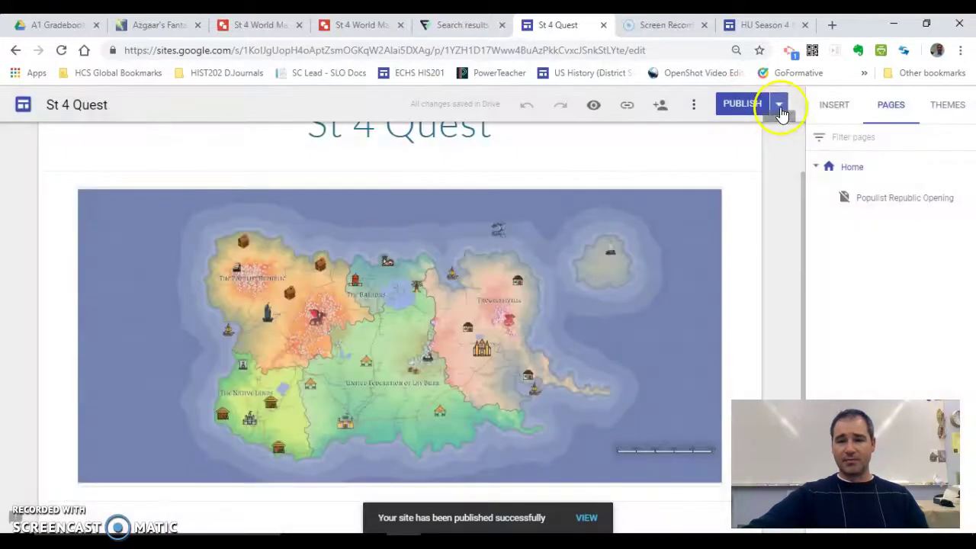
click(779, 106)
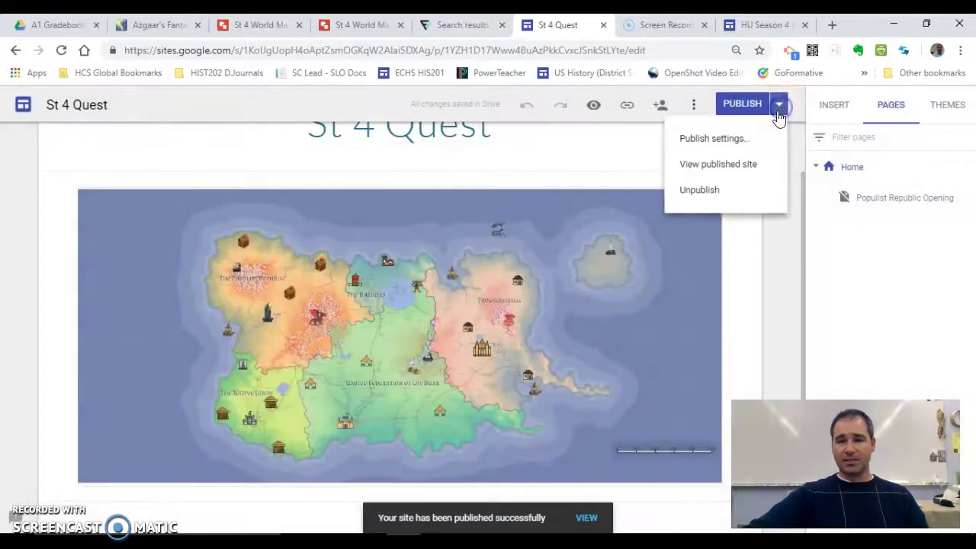
click(721, 173)
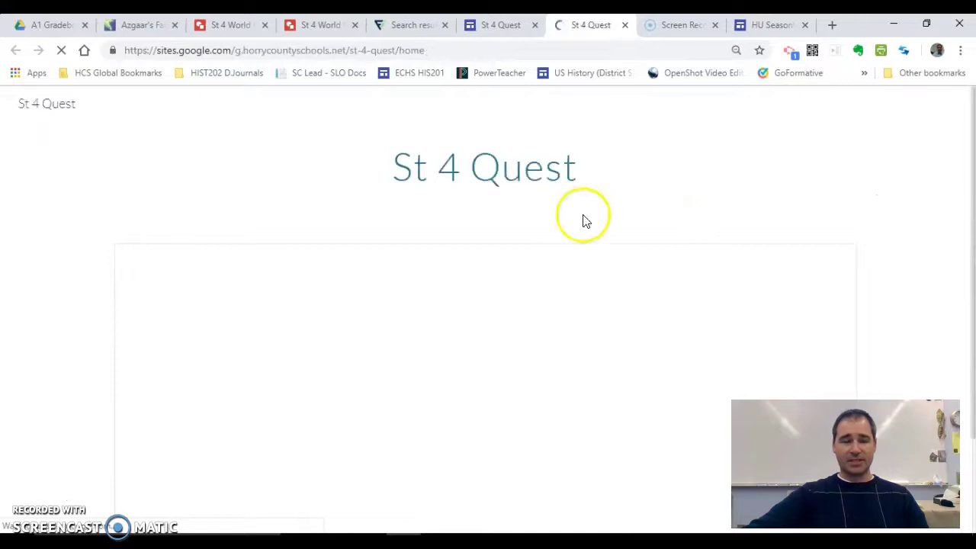
scroll(904, 178, down, 3)
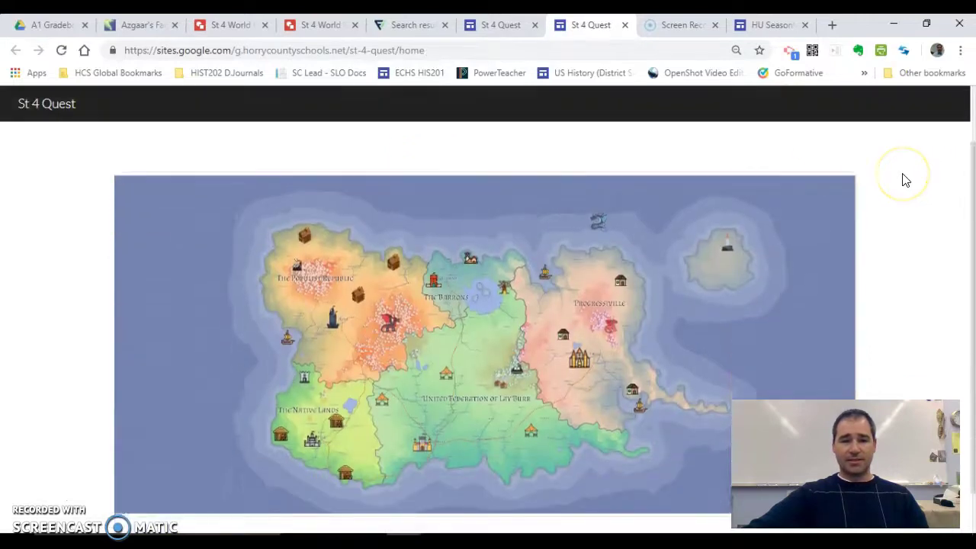
scroll(904, 178, up, 1)
scroll(904, 178, down, 1)
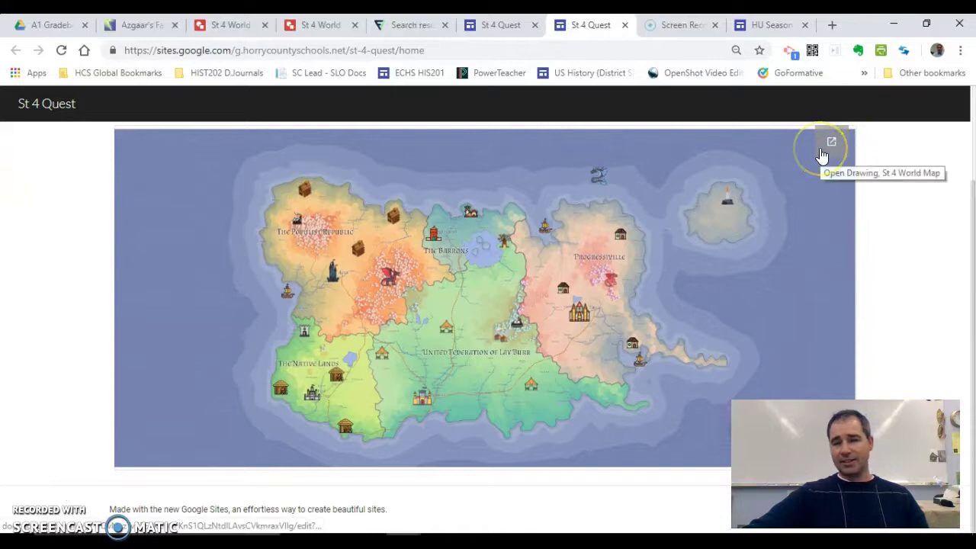
Step: Open the Populist Republic's drawing from its linked region on the published world map, comparing it with the site's home page
click(333, 238)
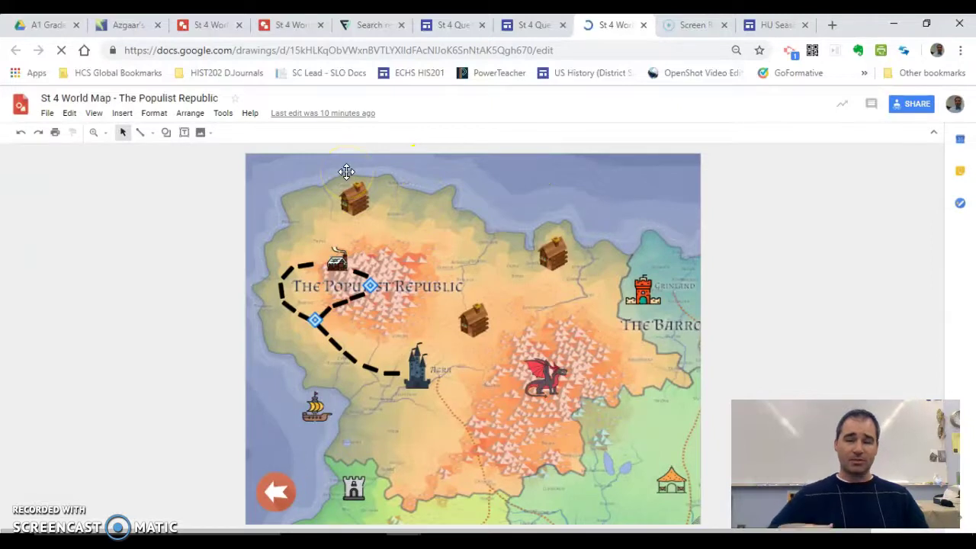
click(534, 28)
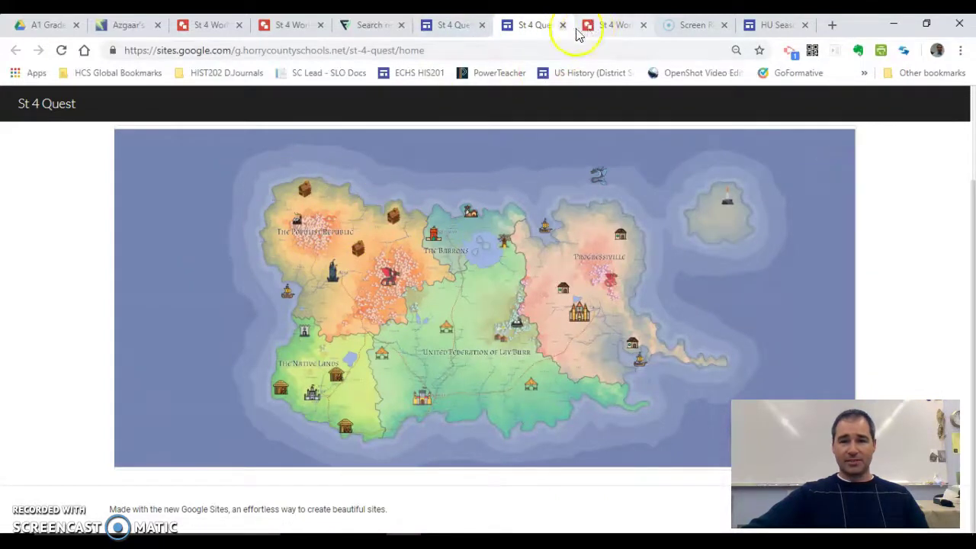
click(621, 25)
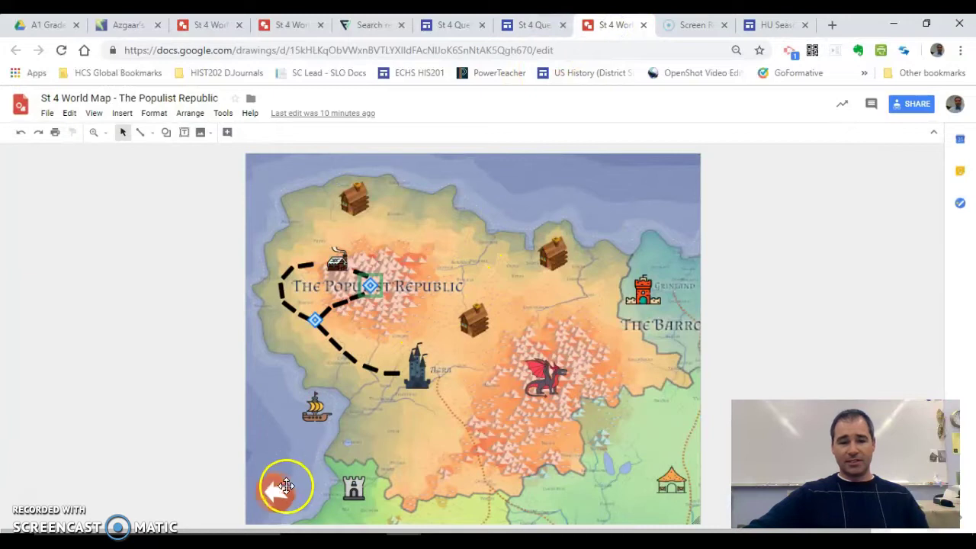
Step: Follow the link on the Populist Republic map's back arrow and view the world map on the site's home page
click(278, 489)
click(314, 526)
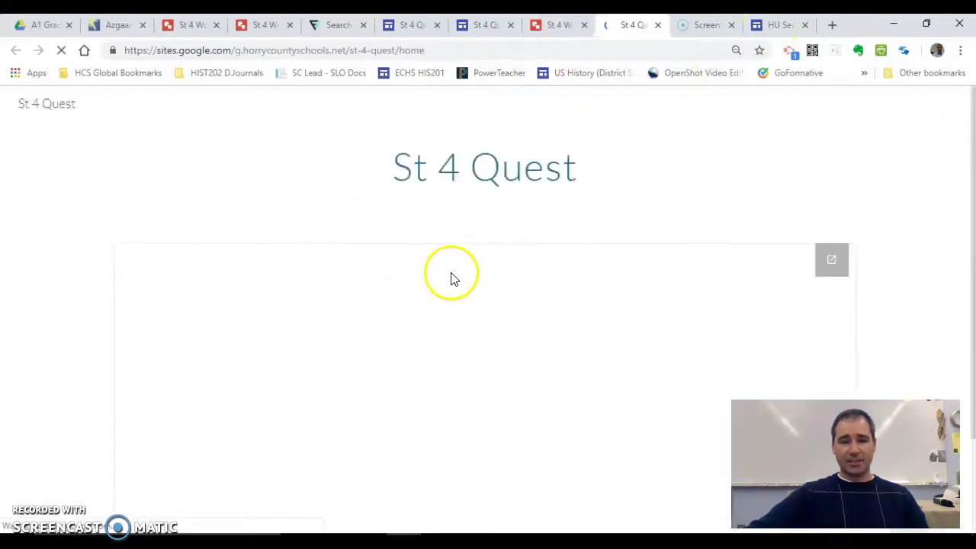
scroll(914, 244, down, 1)
scroll(915, 246, down, 1)
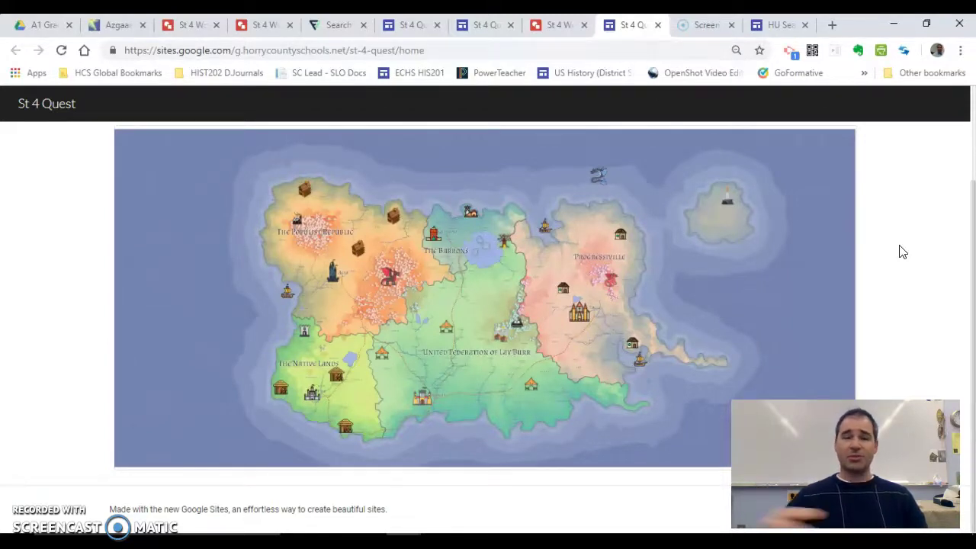
Step: Return to the Populist Republic drawing and draw a small rounded rectangle over the sea in the map's northeast
click(556, 26)
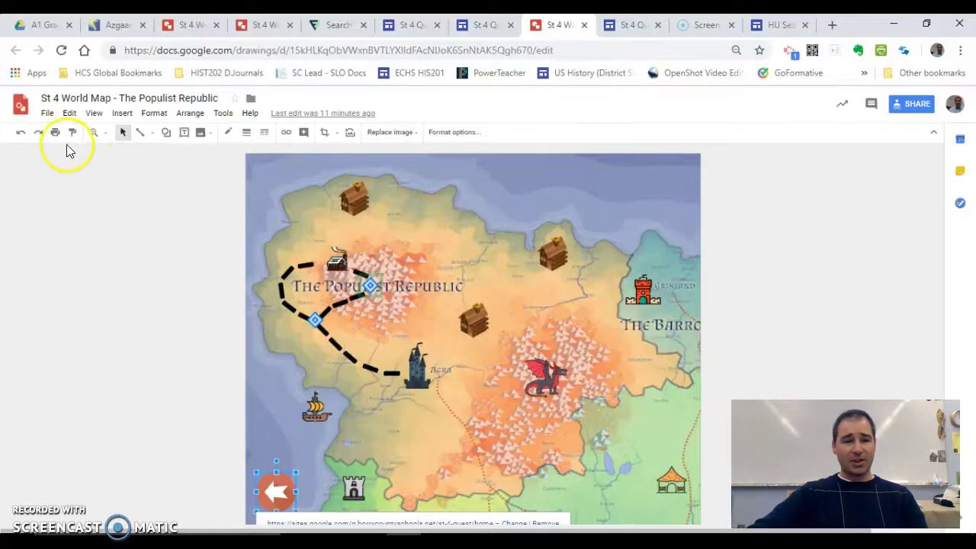
click(122, 113)
click(122, 113)
click(167, 133)
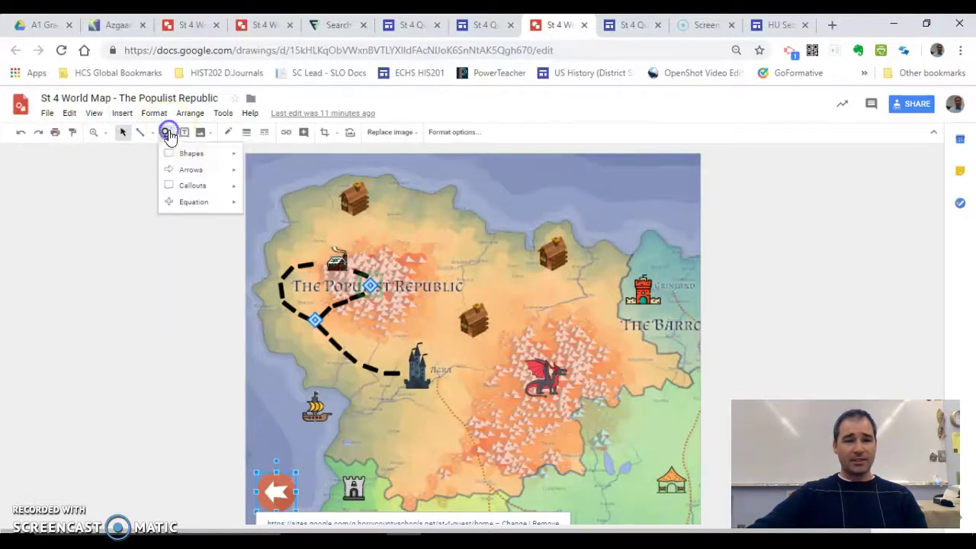
mouse_move(182, 153)
click(258, 159)
drag(600, 172, 660, 230)
Step: Make the rounded rectangle's fill and border transparent, and link it to the published St 4 Quest home page
click(228, 132)
click(252, 172)
click(246, 132)
click(255, 154)
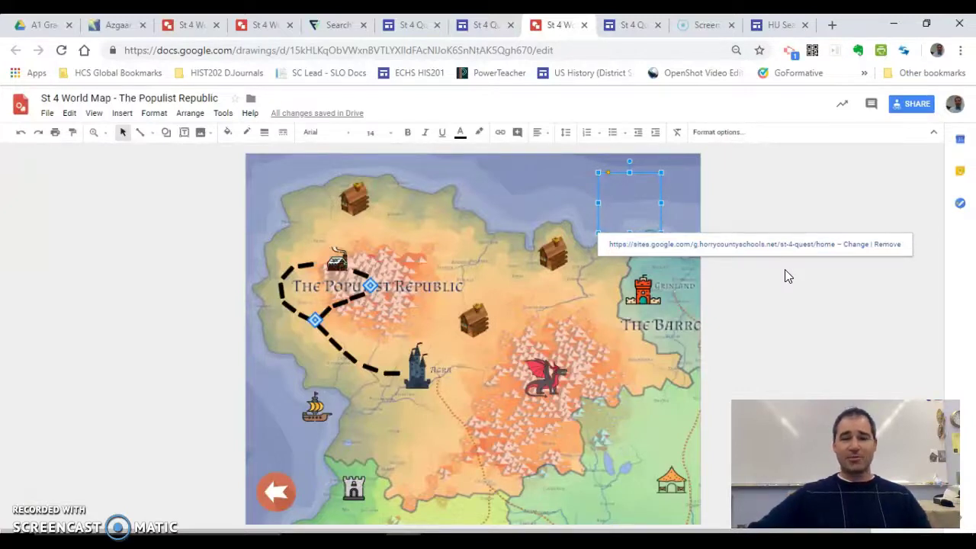
click(797, 278)
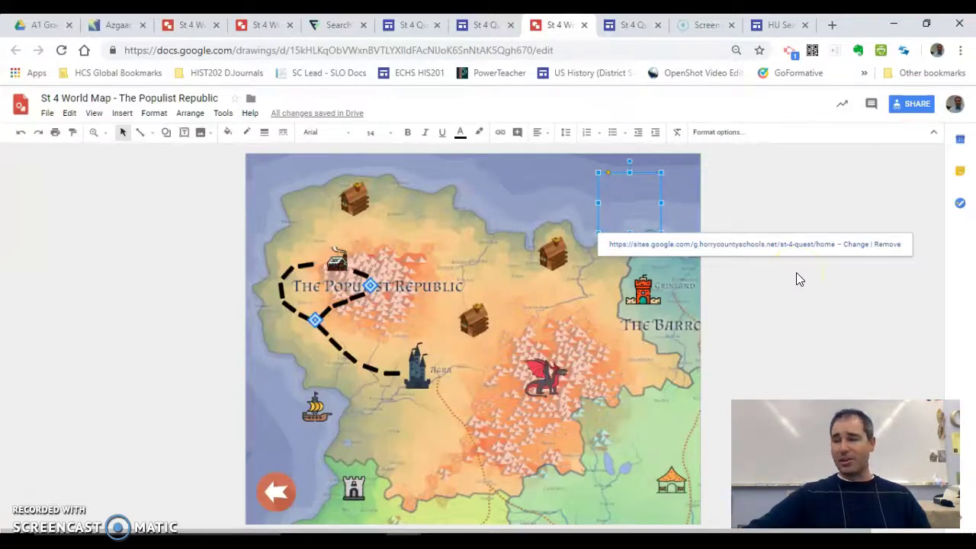
click(796, 284)
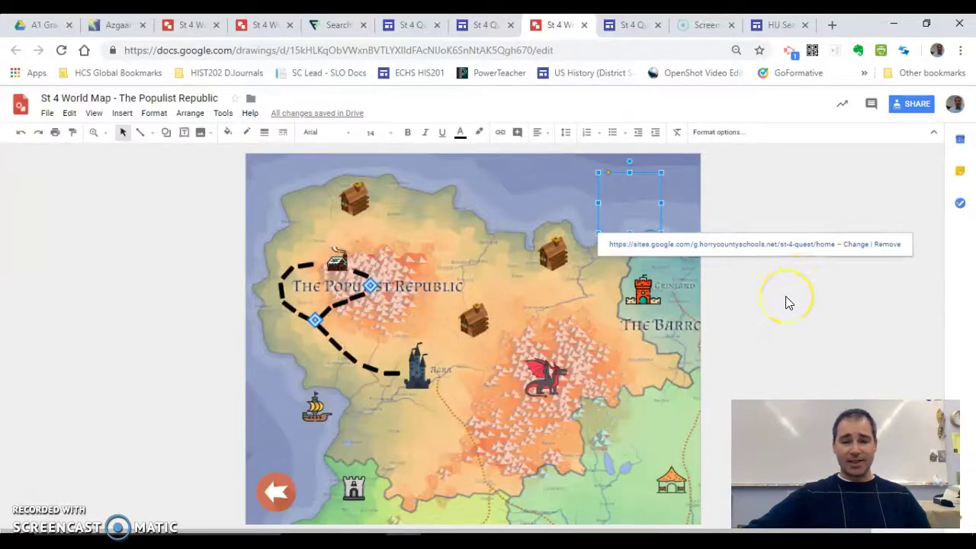